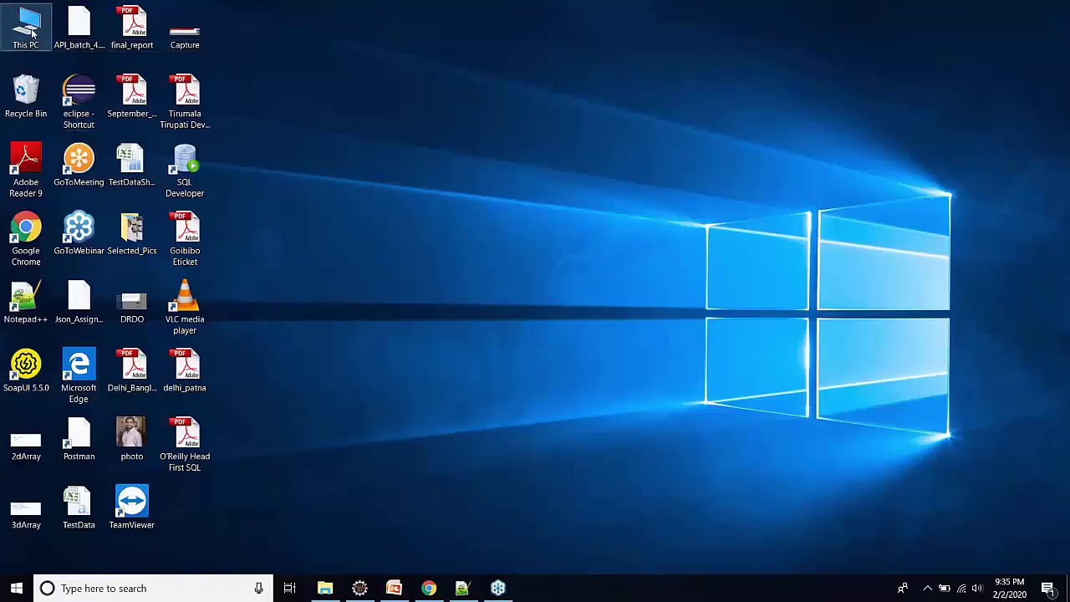
# - Open the system properties of This PC to check the processor and operating system type
pyautogui.doubleClick(32, 31)
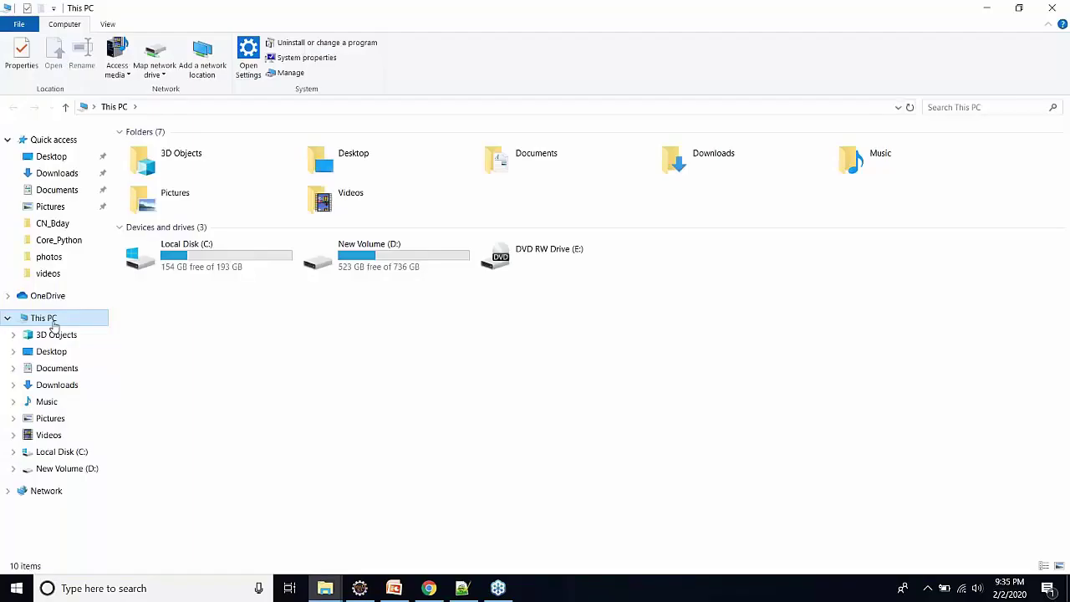
pyautogui.rightClick(53, 324)
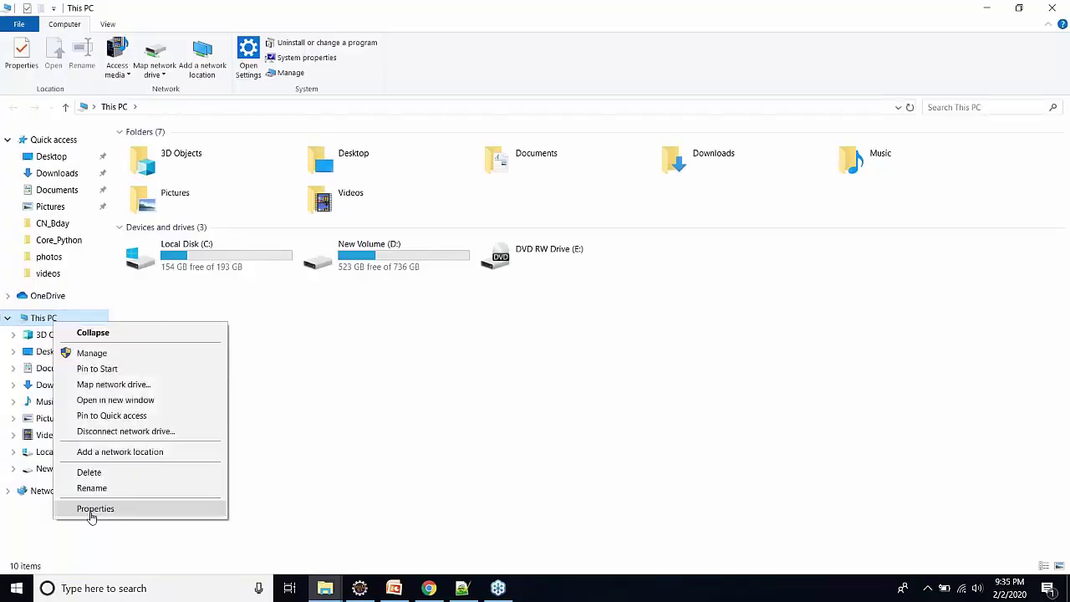
pyautogui.click(92, 510)
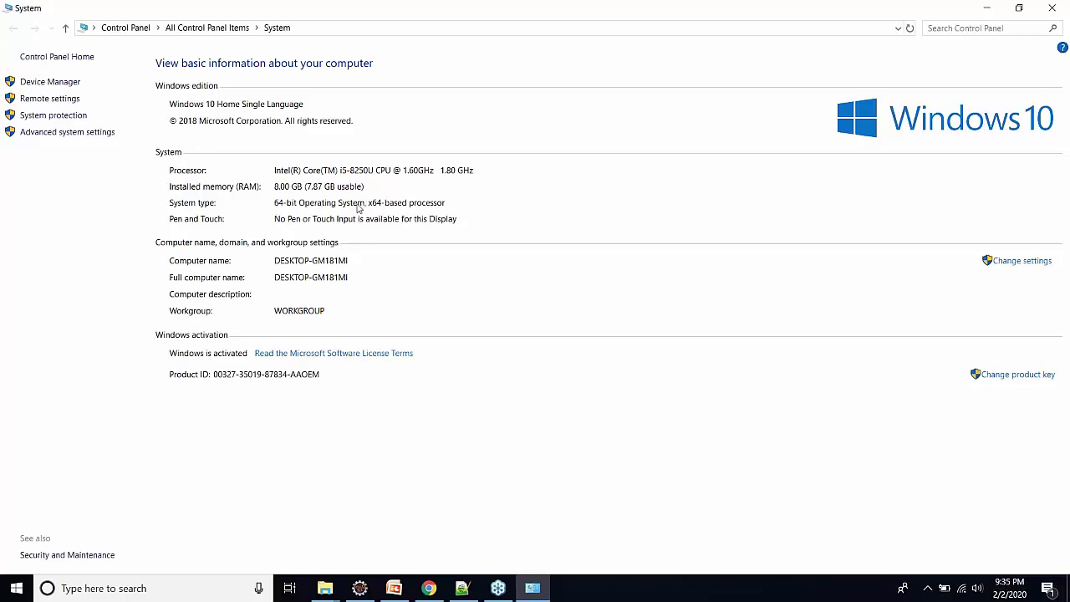
# - Switch to Chrome and highlight the Windows x64 and Windows x86 entries in the Java SE Development Kit 8u241 download table
pyautogui.moveTo(431, 585)
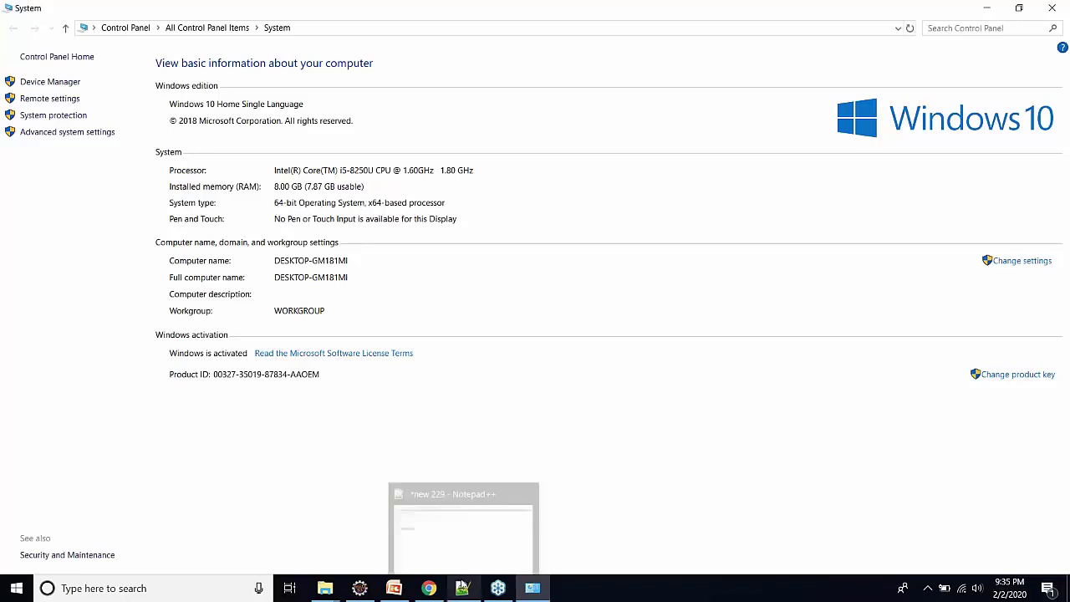
pyautogui.click(431, 585)
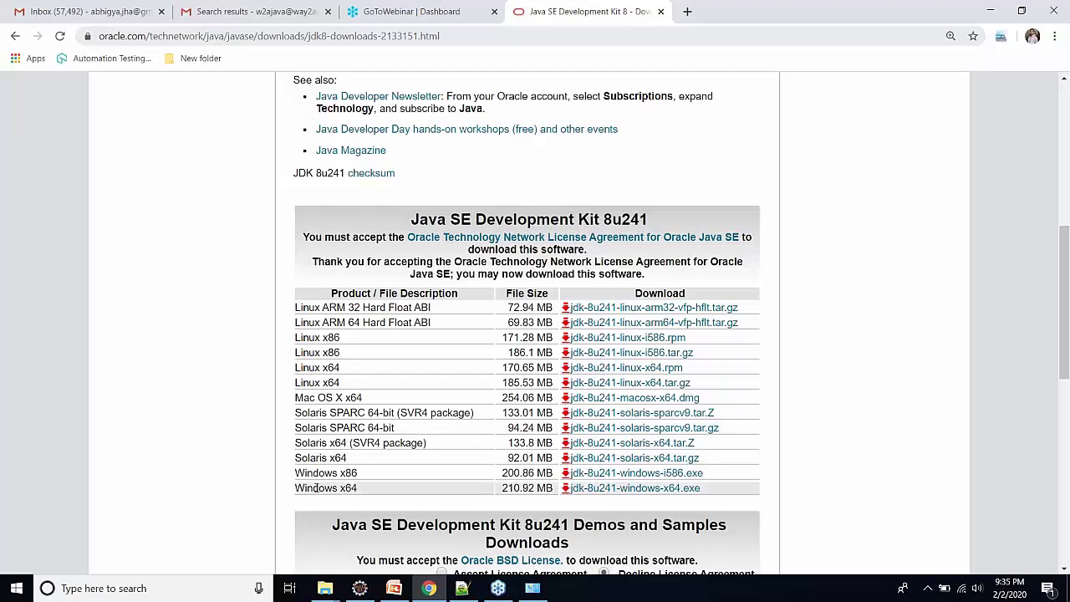
pyautogui.moveTo(303, 488); pyautogui.dragTo(375, 493)
pyautogui.click(347, 488)
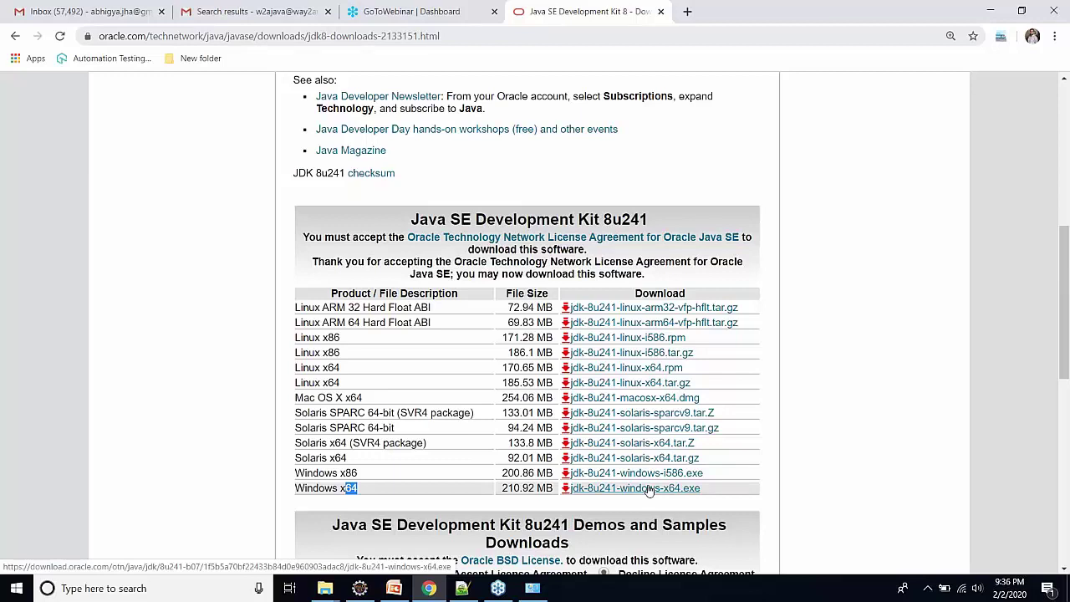
pyautogui.click(307, 500)
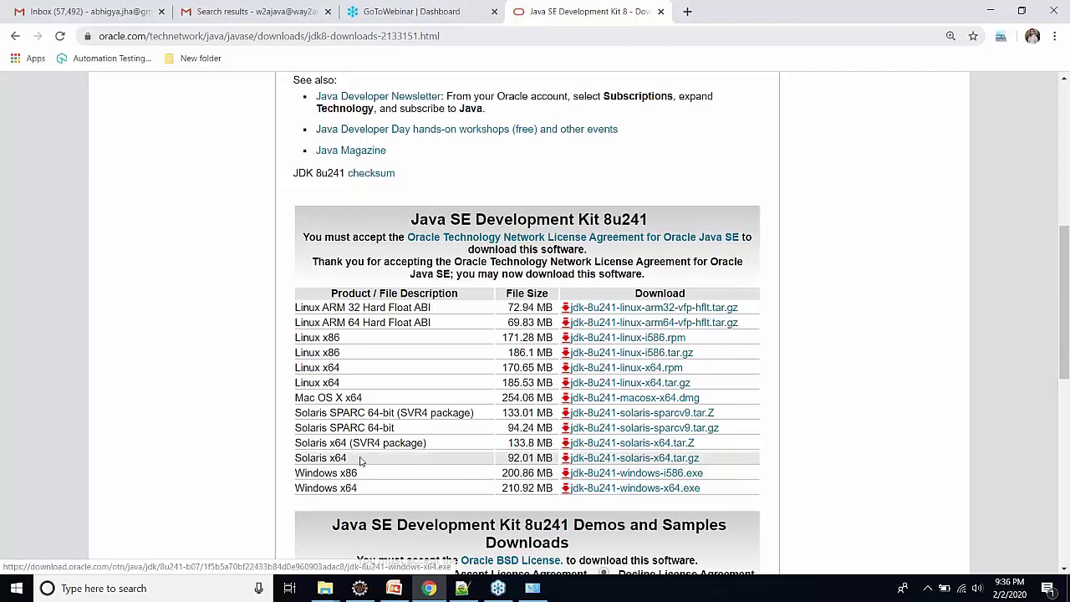
pyautogui.moveTo(291, 470); pyautogui.dragTo(340, 472)
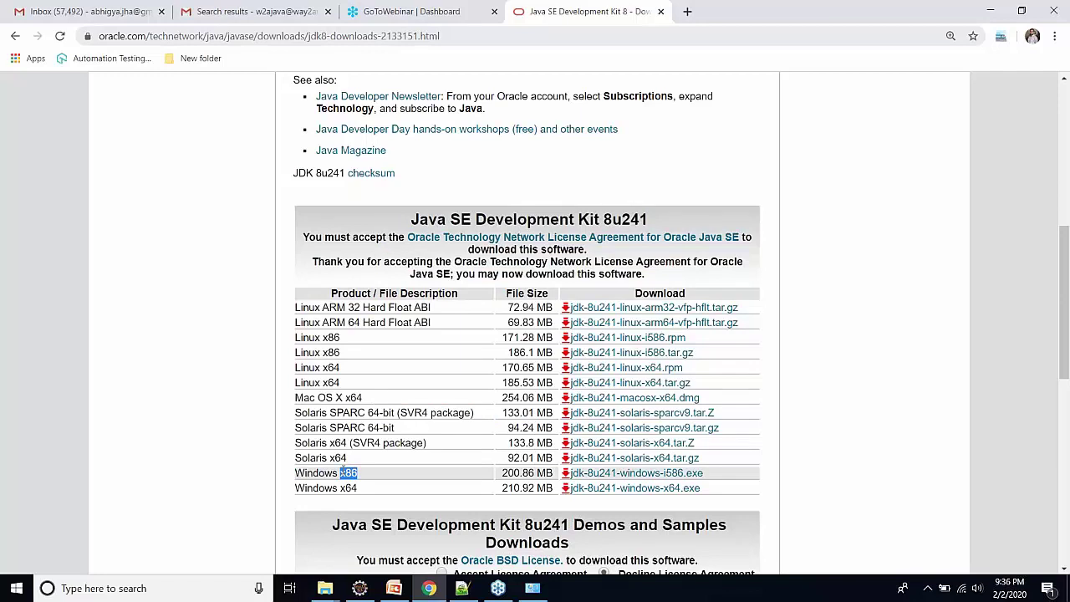
# - Try to download jdk-8u241-windows-x64.exe, reset the page zoom, and close the Oracle login tab
pyautogui.click(679, 492)
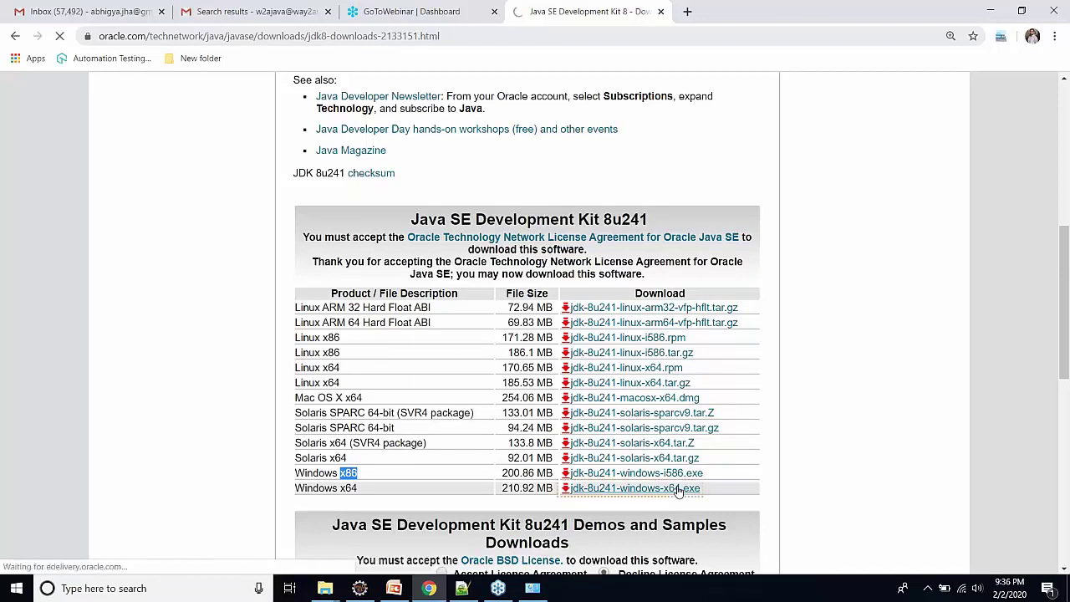
pyautogui.hotkey('ctrl', '-')
pyautogui.hotkey('ctrl', '-')
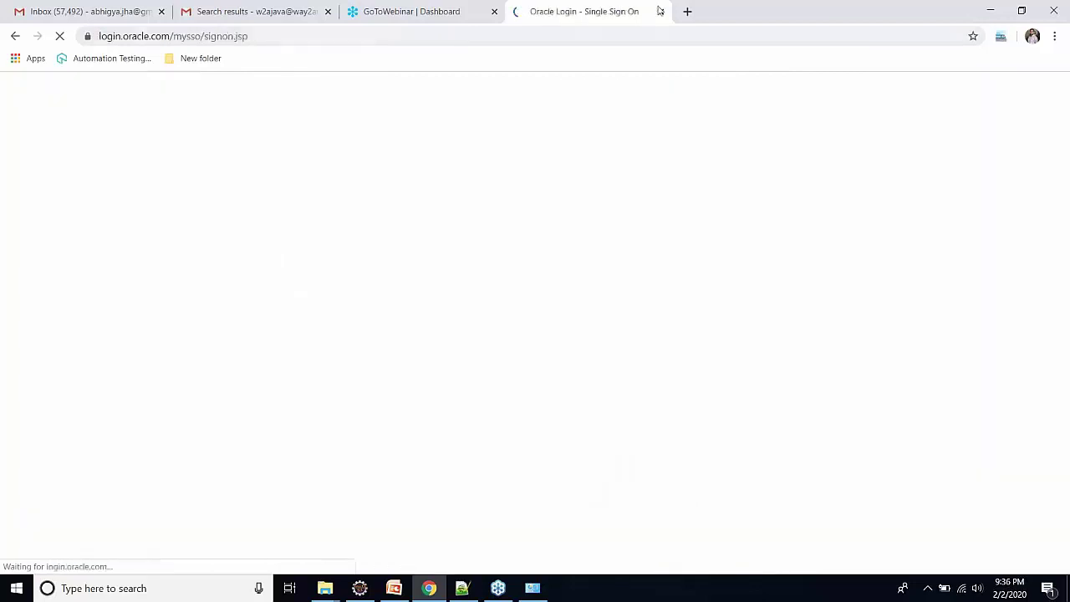
pyautogui.click(660, 11)
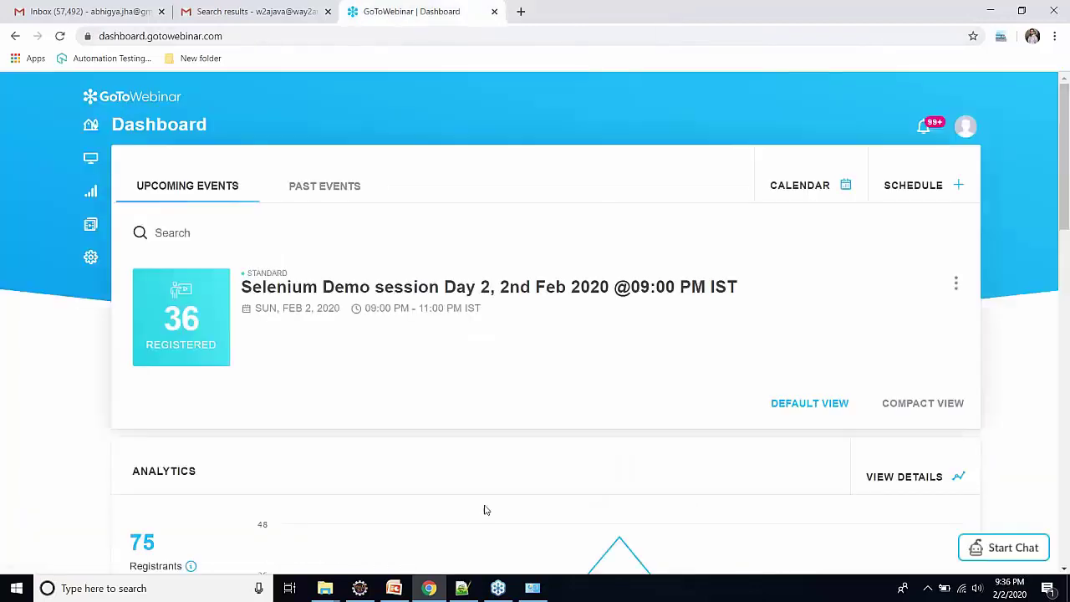
# - Open File Explorer from the desktop and look through the Software folder on New Volume (D:) for the JDK installer
pyautogui.click(404, 592)
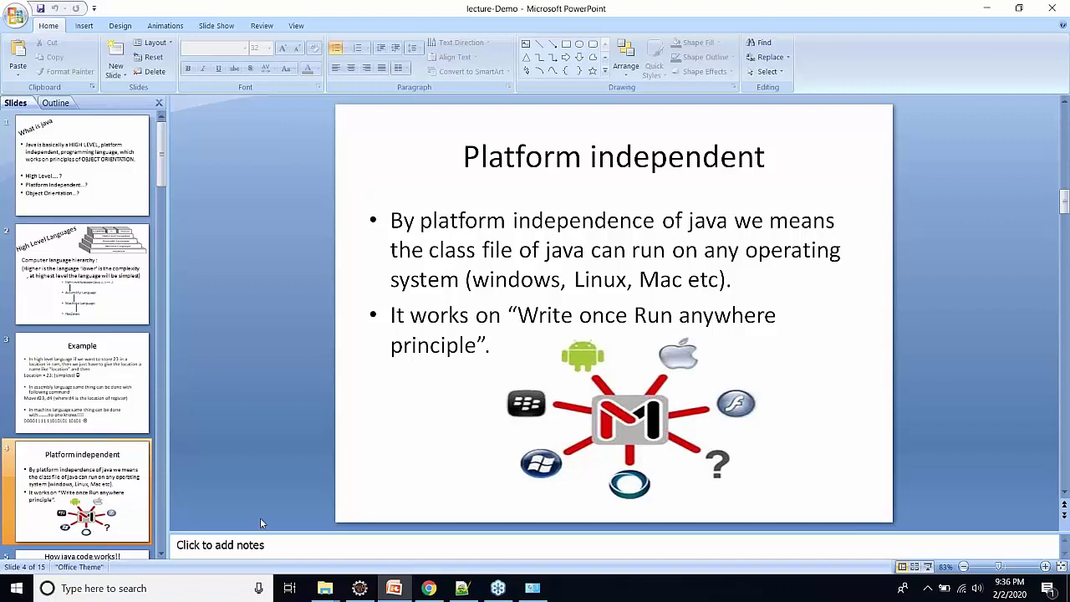
pyautogui.press('super+d')
pyautogui.doubleClick(26, 25)
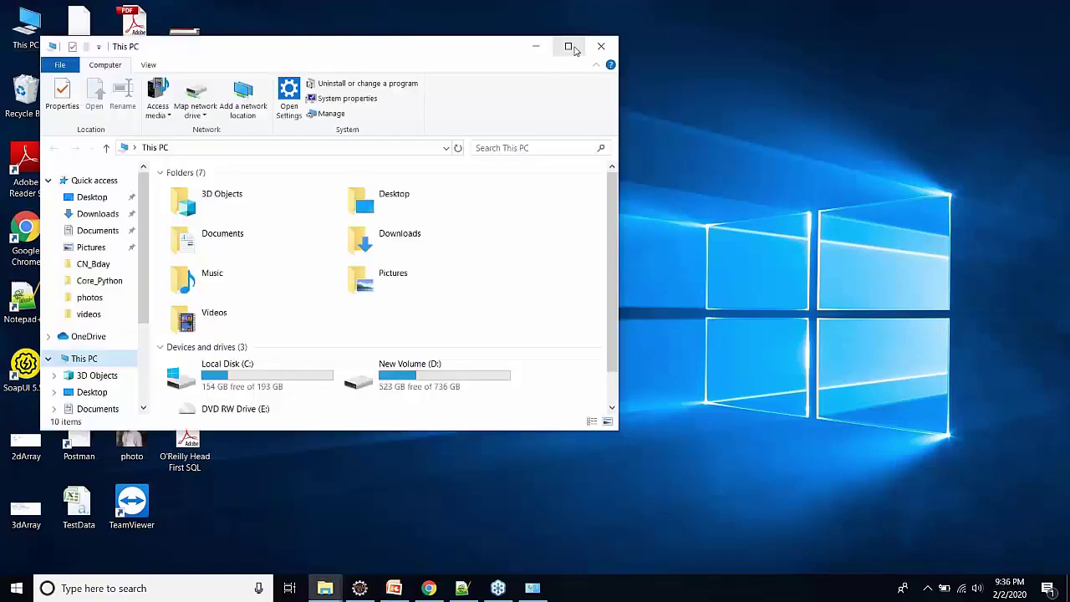
pyautogui.click(570, 48)
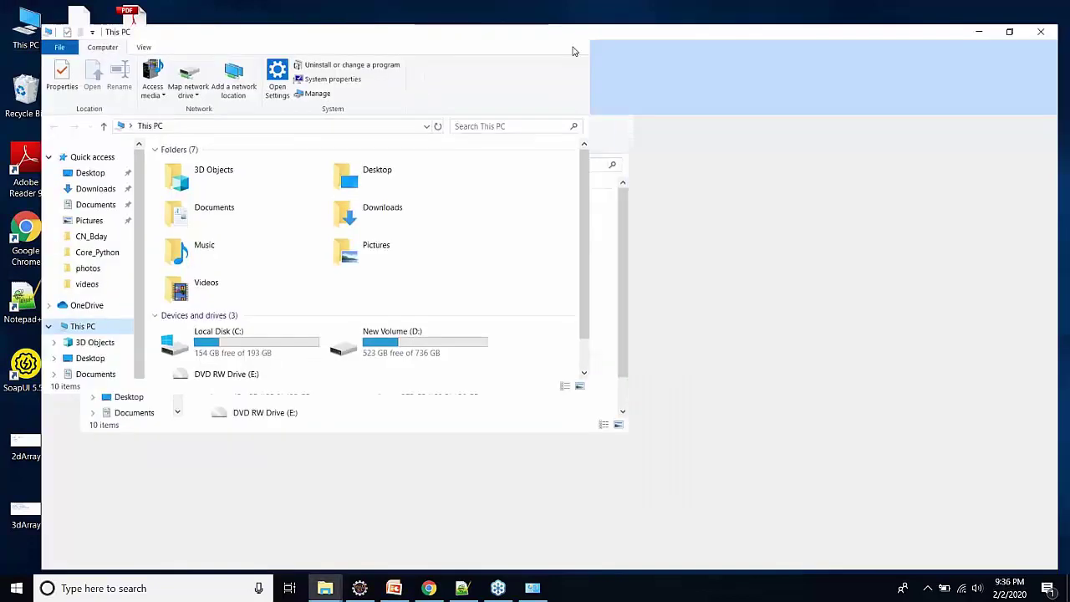
pyautogui.doubleClick(374, 265)
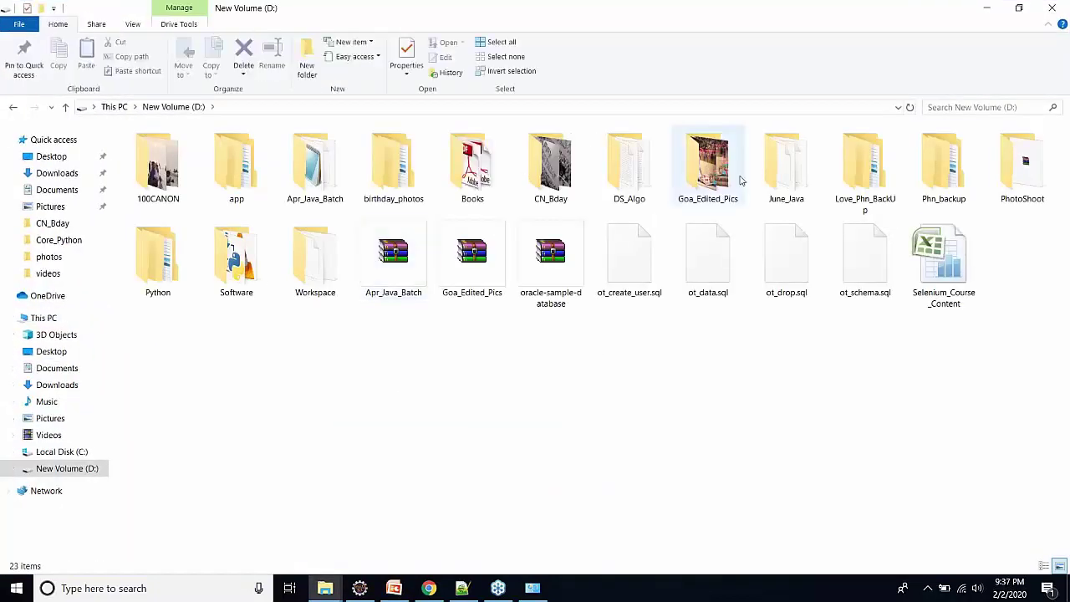
pyautogui.doubleClick(214, 246)
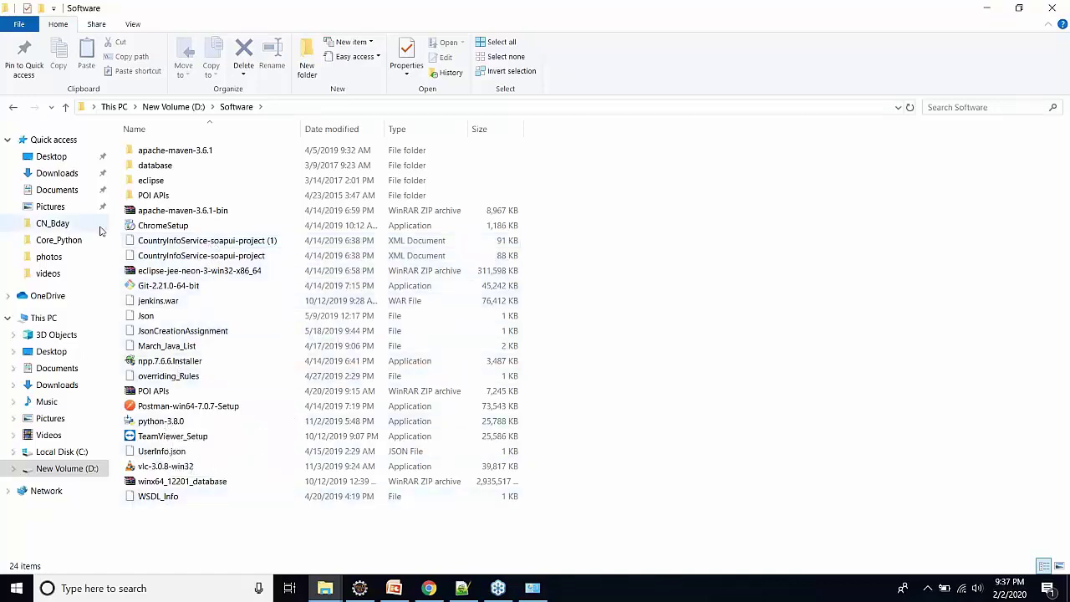
# - Locate the jdk-8u201-windows-x64 installer in Downloads, checking the contents of the jdk-12.0.2_windows-x64_bin (1) archive on the way
pyautogui.click(67, 174)
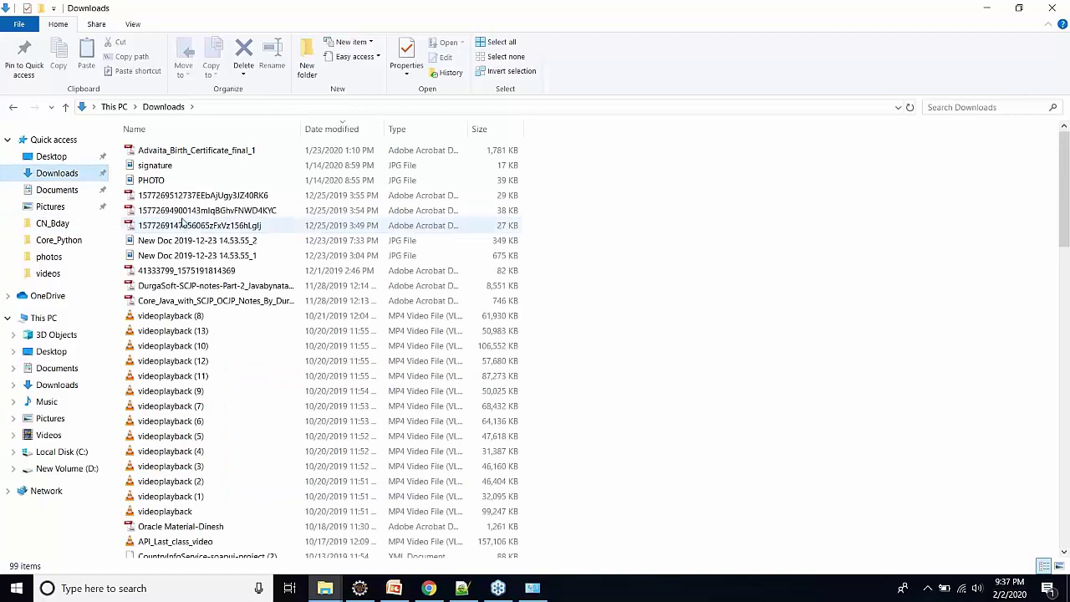
pyautogui.scroll(-20, 192, 201)
pyautogui.click(227, 147)
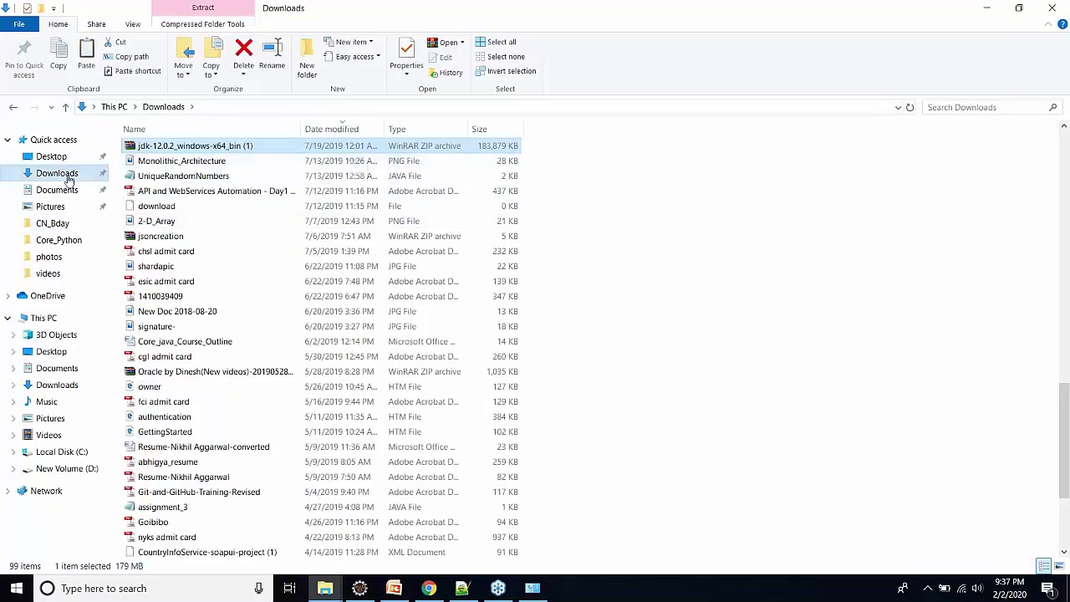
pyautogui.doubleClick(170, 147)
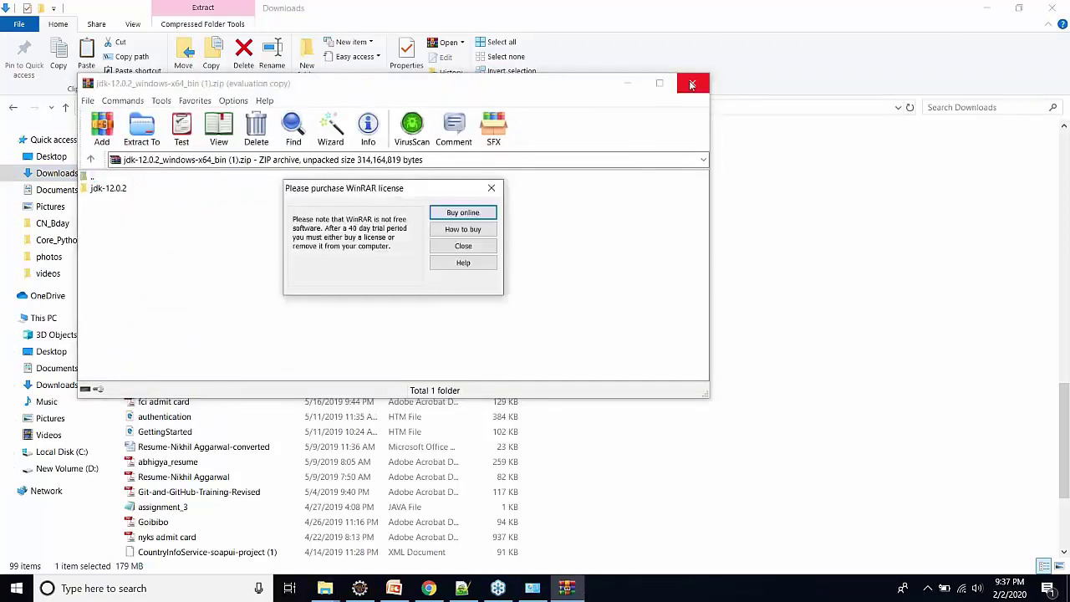
pyautogui.click(463, 246)
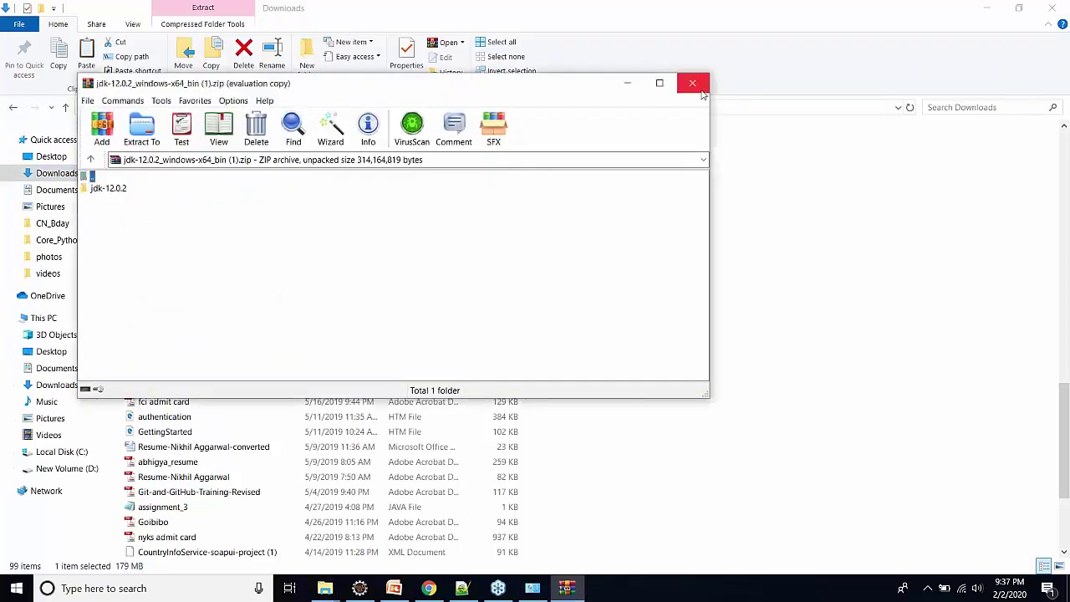
pyautogui.click(700, 91)
pyautogui.press('j')
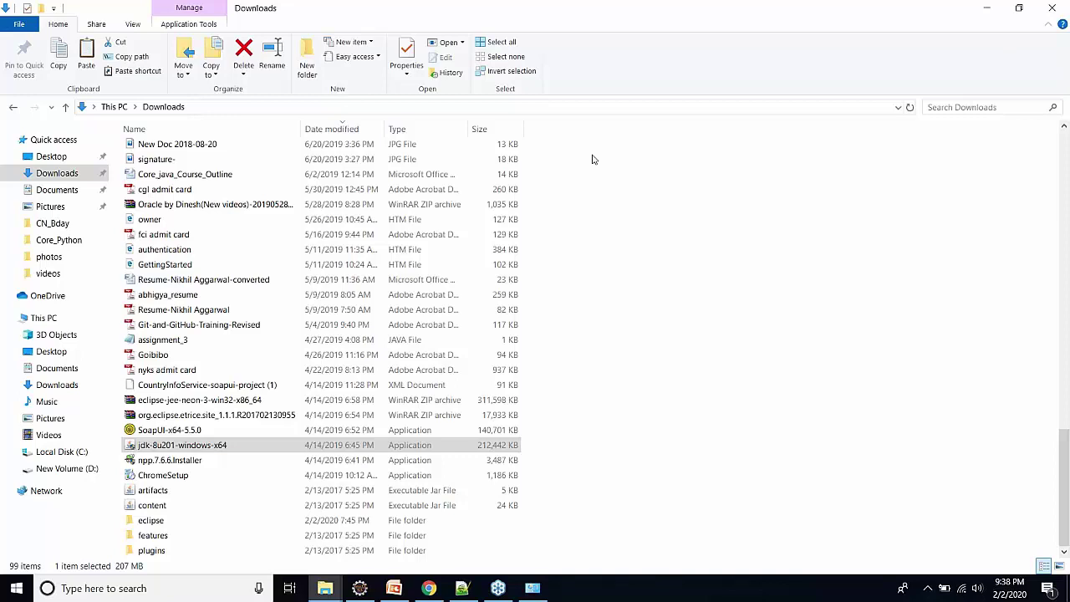
# - Examine the installed Java versions in the Java folder under Program Files on Local Disk (C:), and return to PowerPoint
pyautogui.click(67, 452)
pyautogui.click(170, 199)
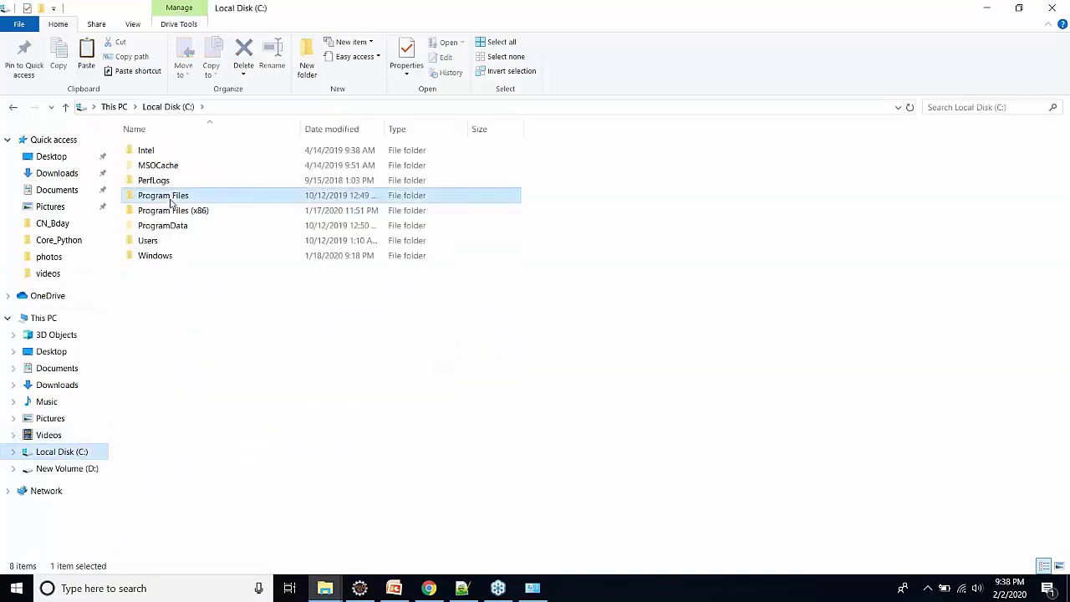
pyautogui.doubleClick(171, 200)
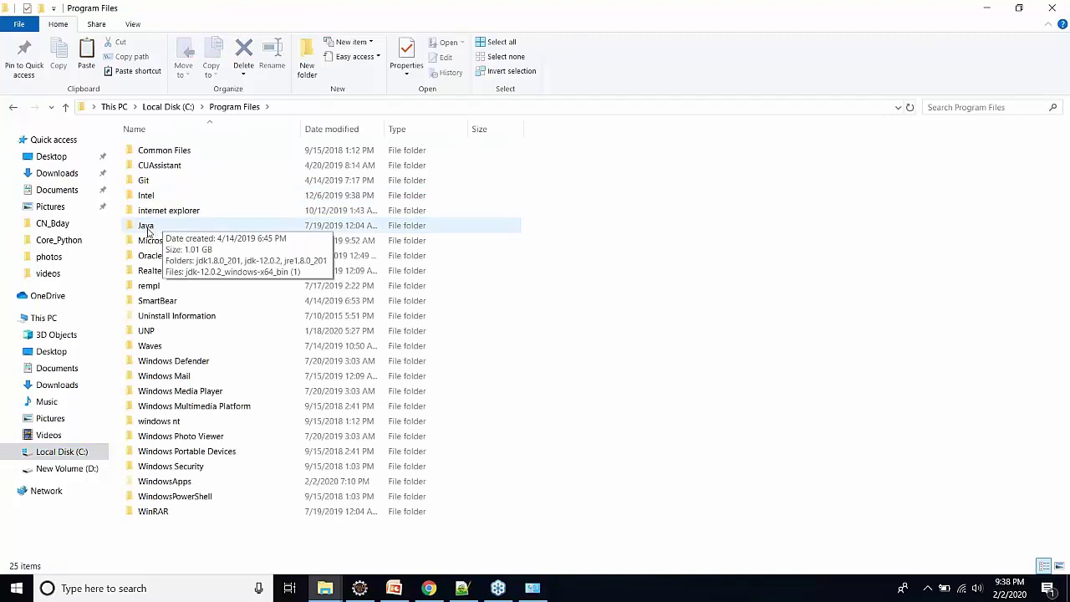
pyautogui.doubleClick(148, 228)
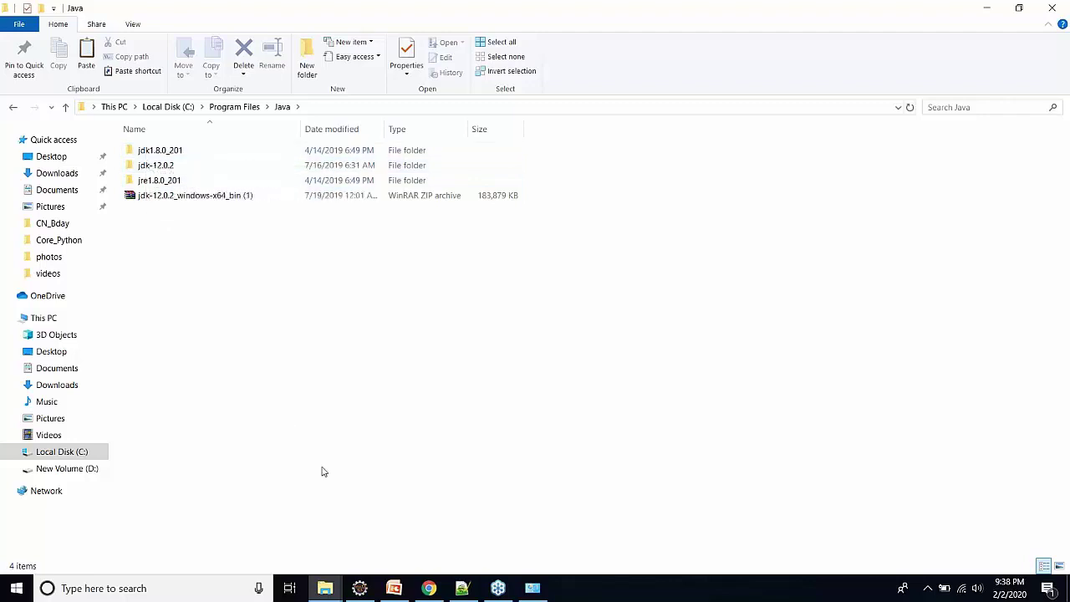
pyautogui.click(394, 588)
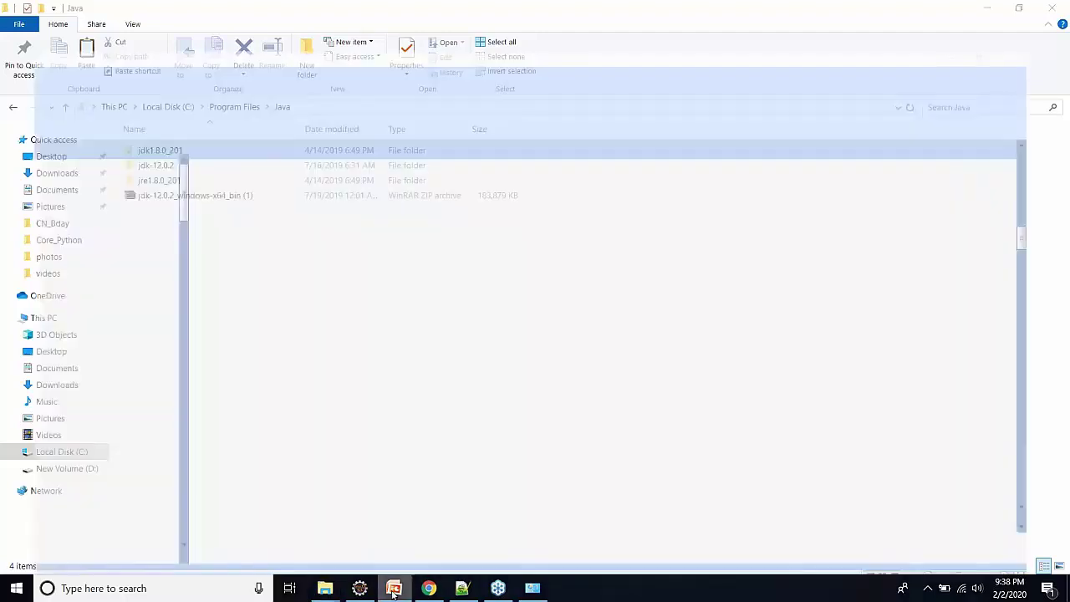
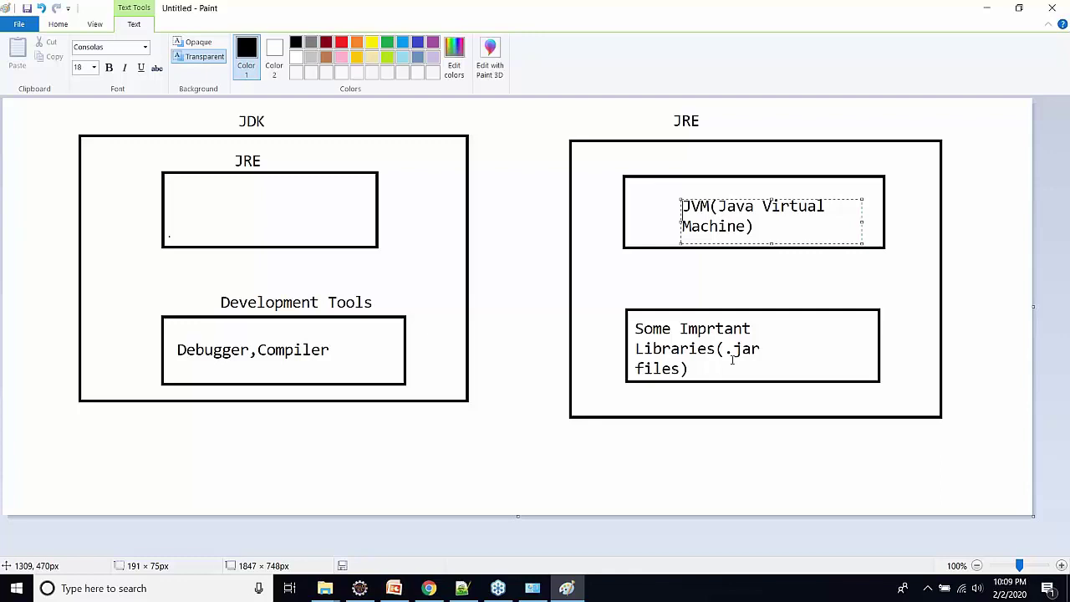
# - Switch to Notepad++ to highlight the JDK, Write and Run terms in the Developer line, and return to the Paint diagram
pyautogui.click(461, 588)
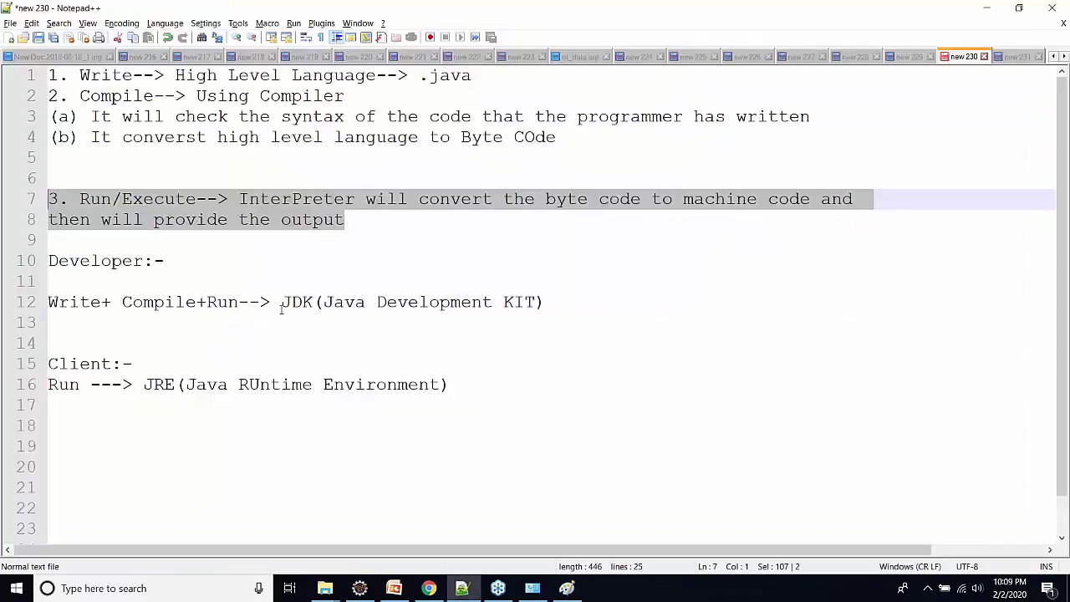
pyautogui.click(281, 301)
pyautogui.keyDown('shift'); pyautogui.click(366, 301); pyautogui.keyUp('shift')
pyautogui.tripleClick(99, 302)
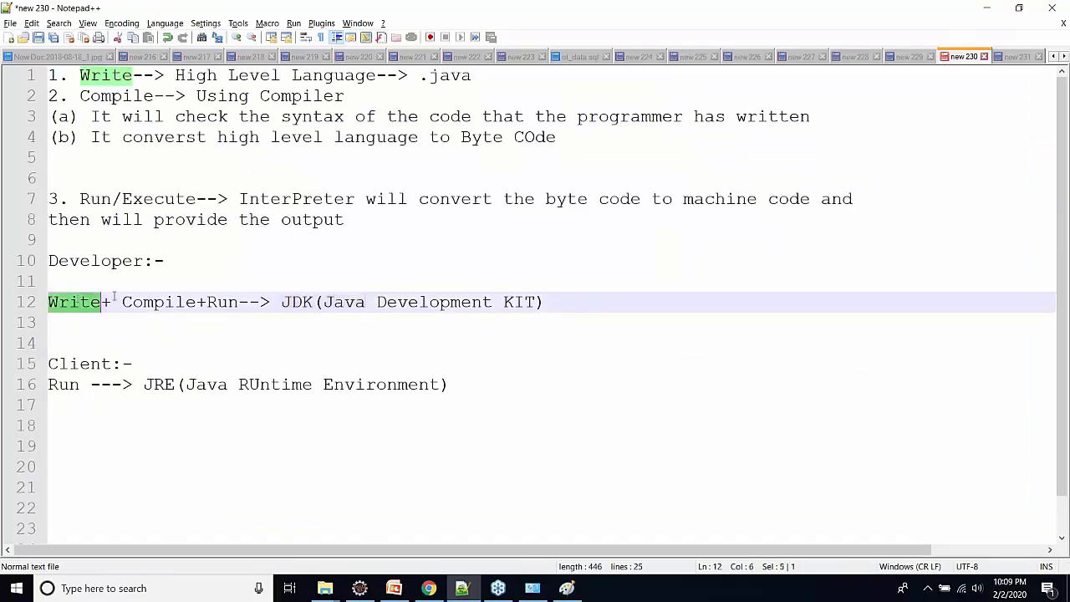
pyautogui.click(165, 302)
pyautogui.doubleClick(216, 301)
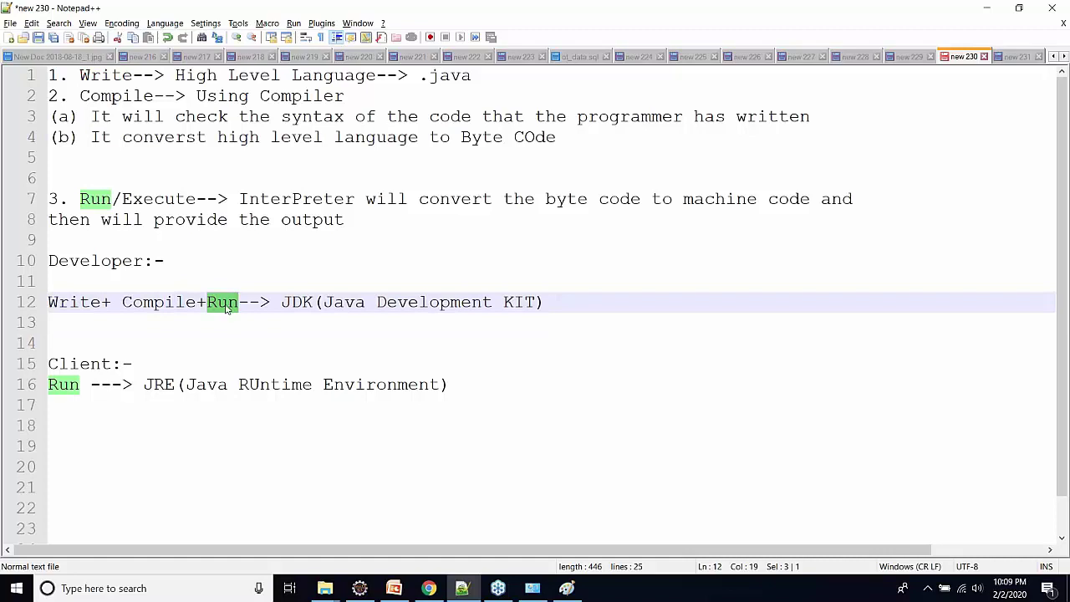
pyautogui.click(224, 306)
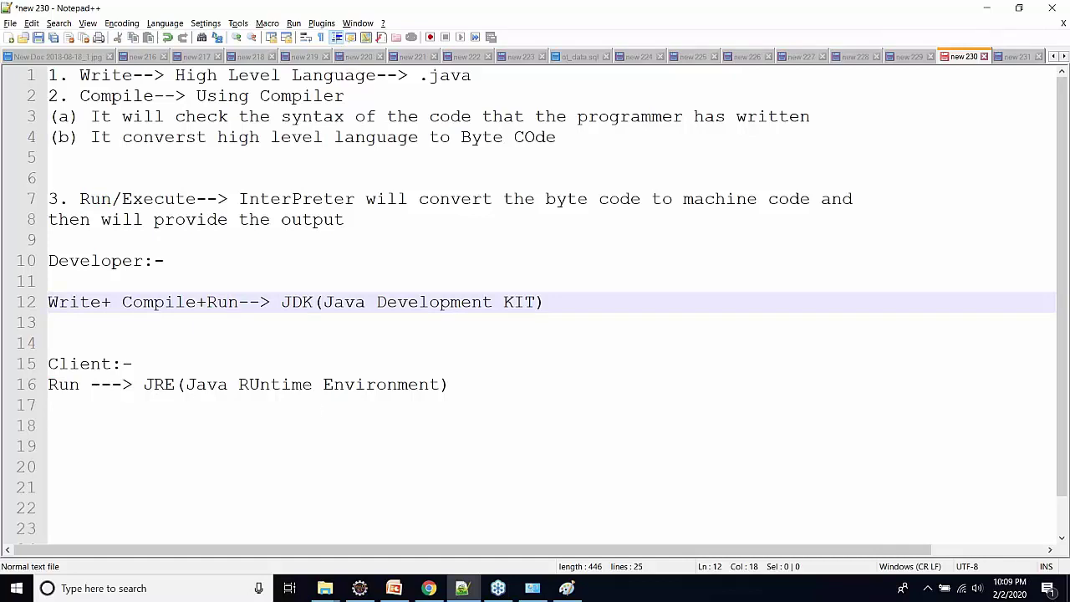
pyautogui.click(566, 588)
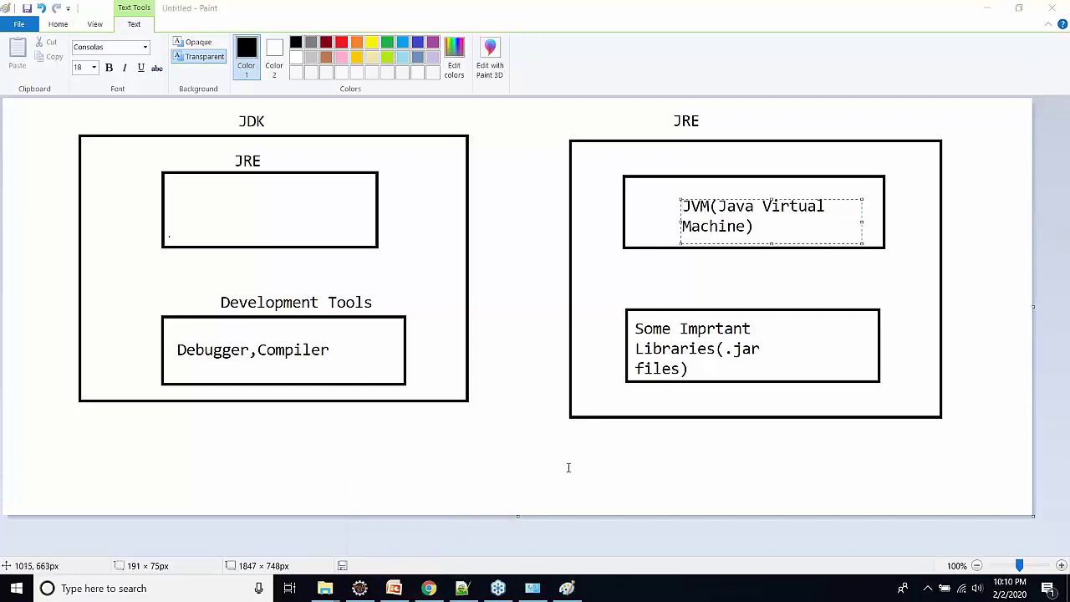
# - Switch to File Explorer and open the jdk1.8.0_201 folder inside Program Files > Java
pyautogui.moveTo(315, 585)
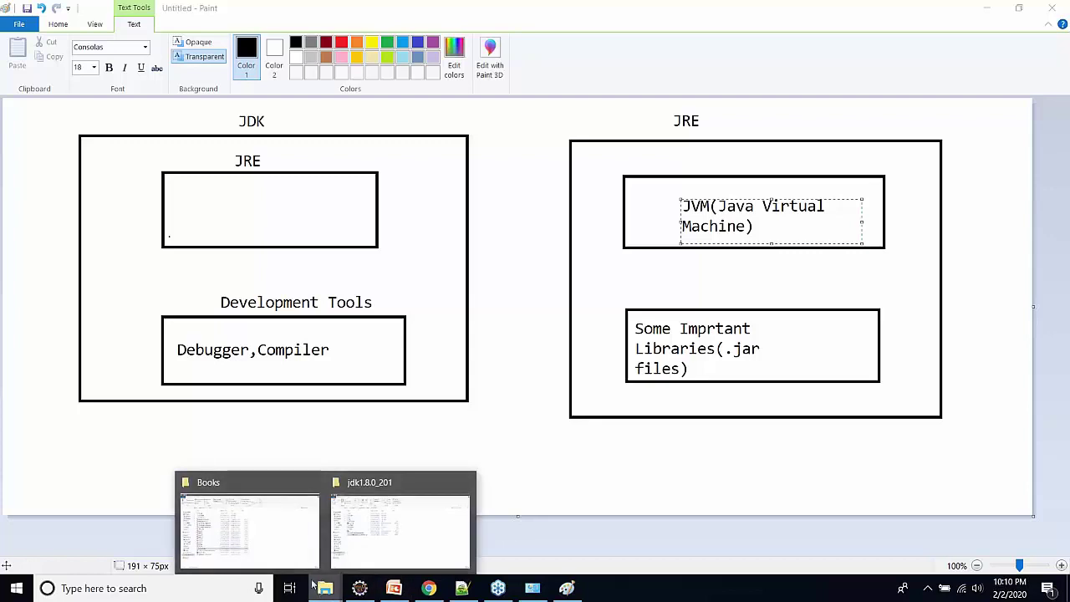
pyautogui.click(376, 525)
pyautogui.click(245, 107)
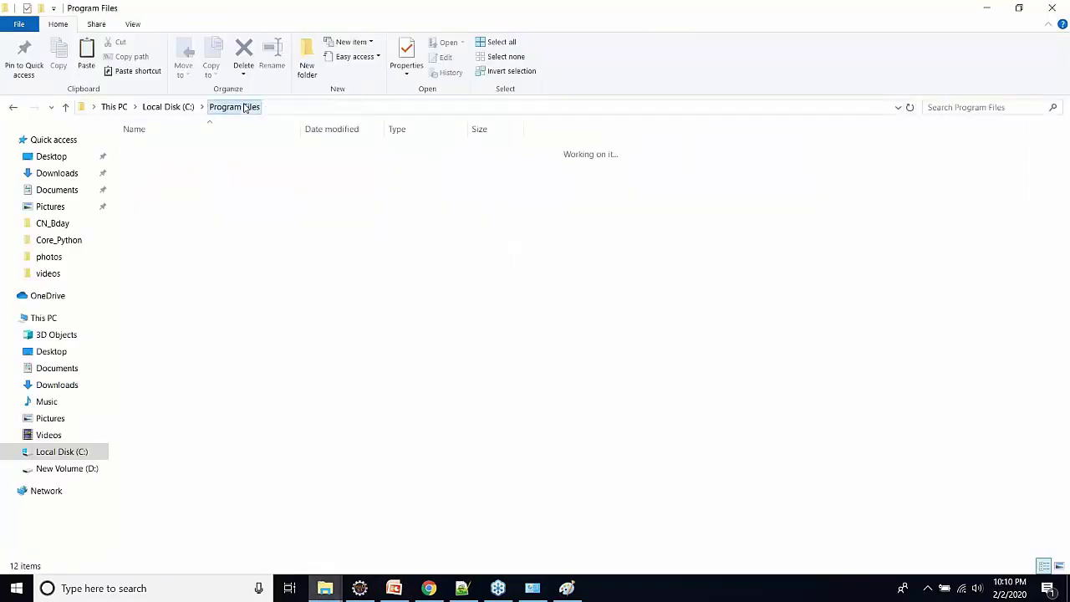
pyautogui.doubleClick(155, 228)
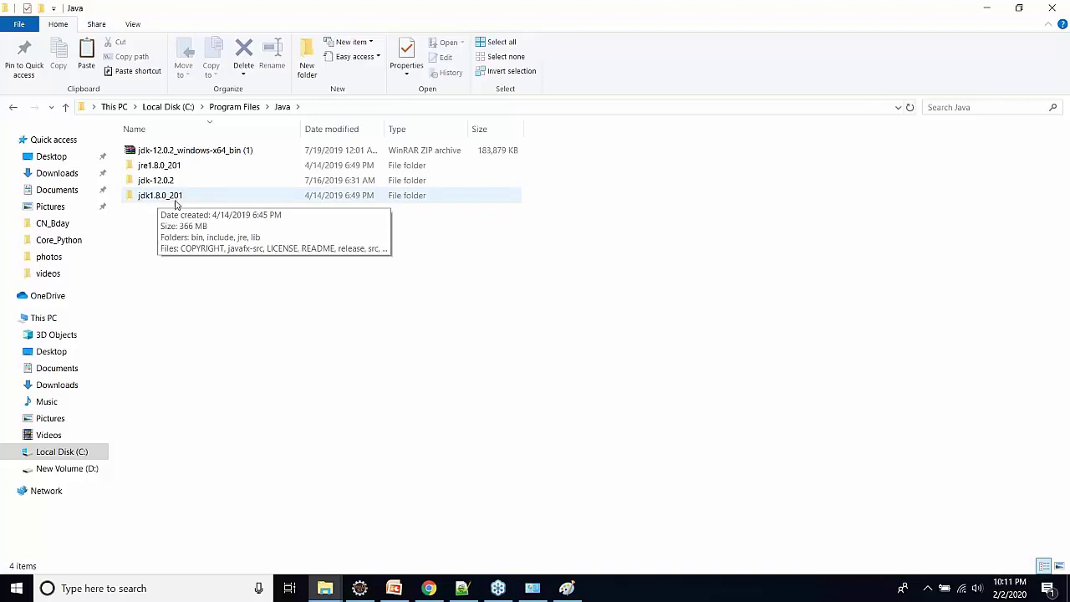
pyautogui.click(161, 203)
pyautogui.doubleClick(161, 202)
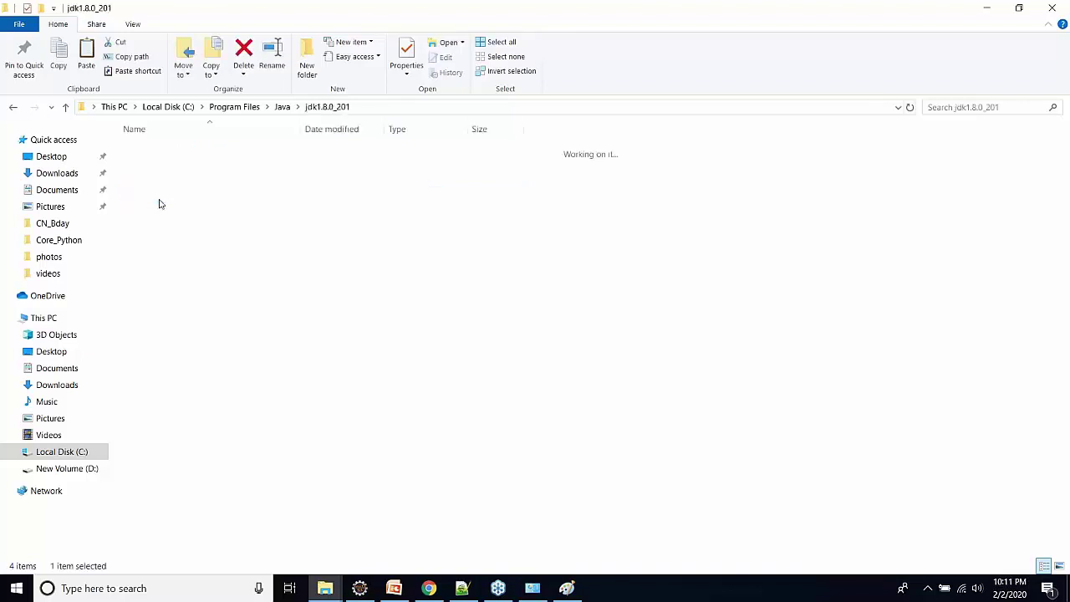
# - Copy the full path of the jdk1.8.0_201 folder and paste it on a new line below the Client notes in Notepad++
pyautogui.click(403, 111)
pyautogui.hotkey('ctrl', 'c')
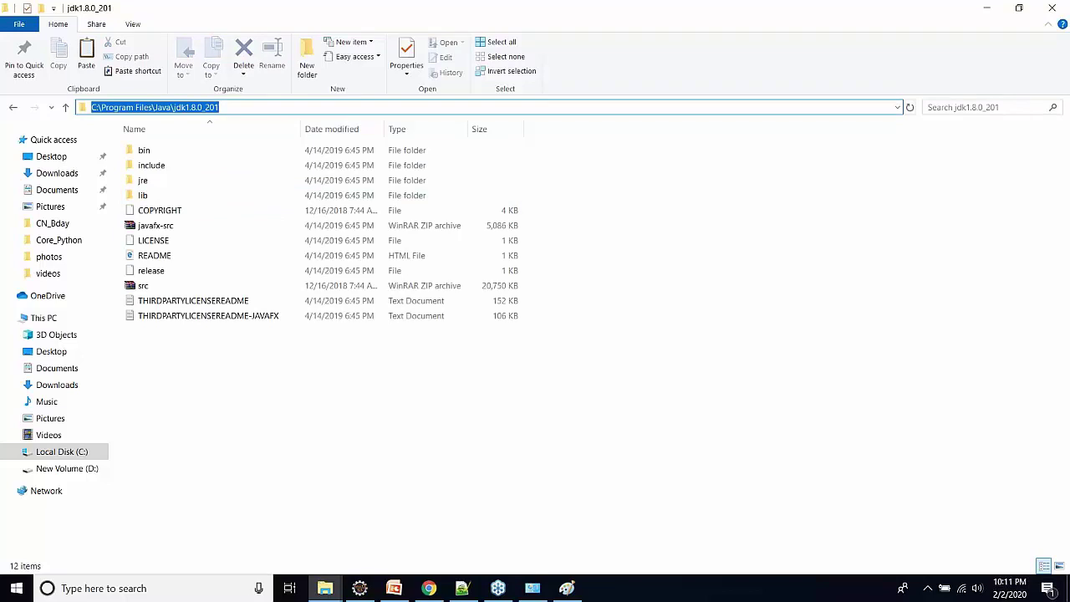
pyautogui.click(461, 587)
pyautogui.click(465, 389)
pyautogui.press('Return')
pyautogui.press('Return')
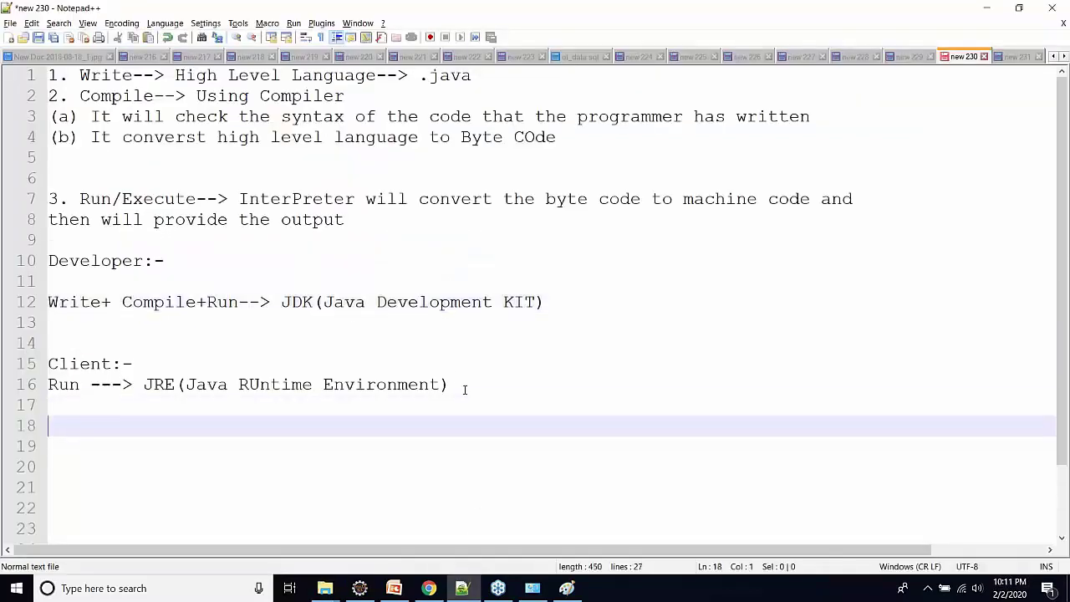
pyautogui.hotkey('ctrl', 'v')
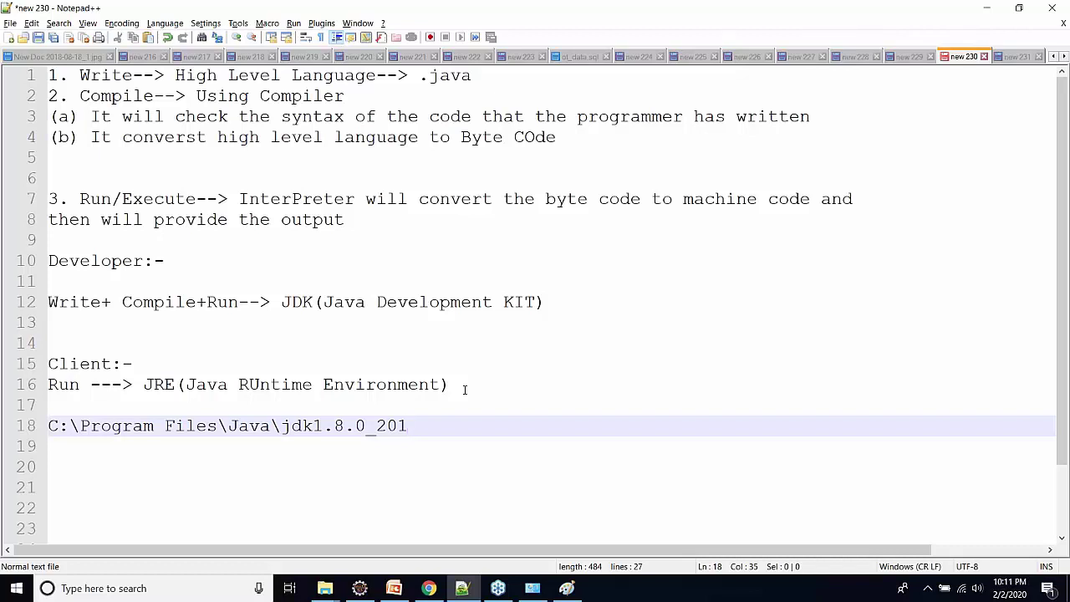
# - Switch to the File Explorer window with the Books folder and open the environment variables through This PC's properties and advanced system settings
pyautogui.moveTo(428, 590)
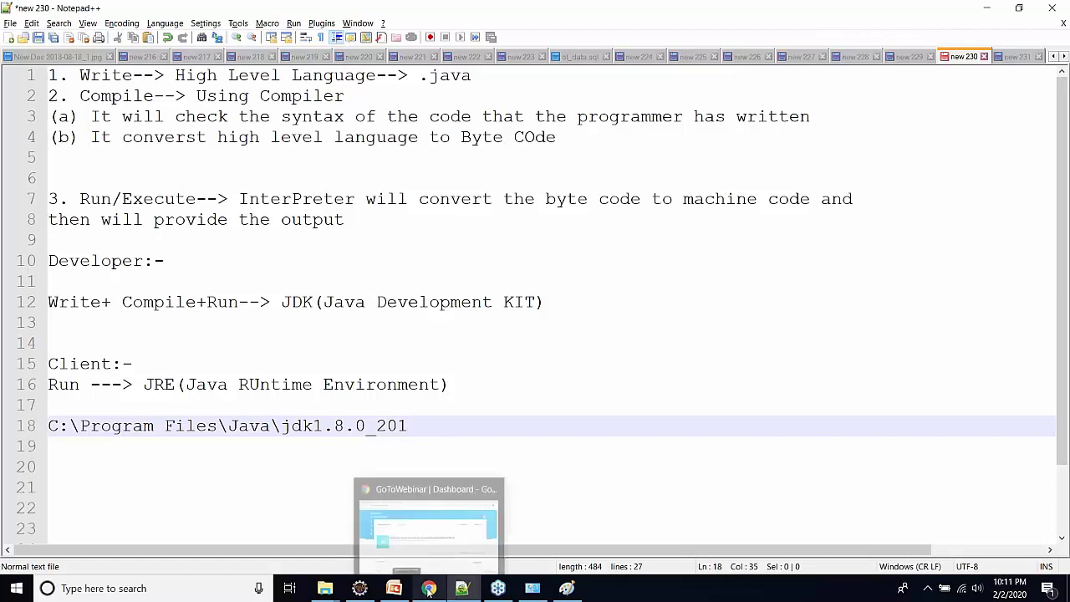
pyautogui.click(428, 522)
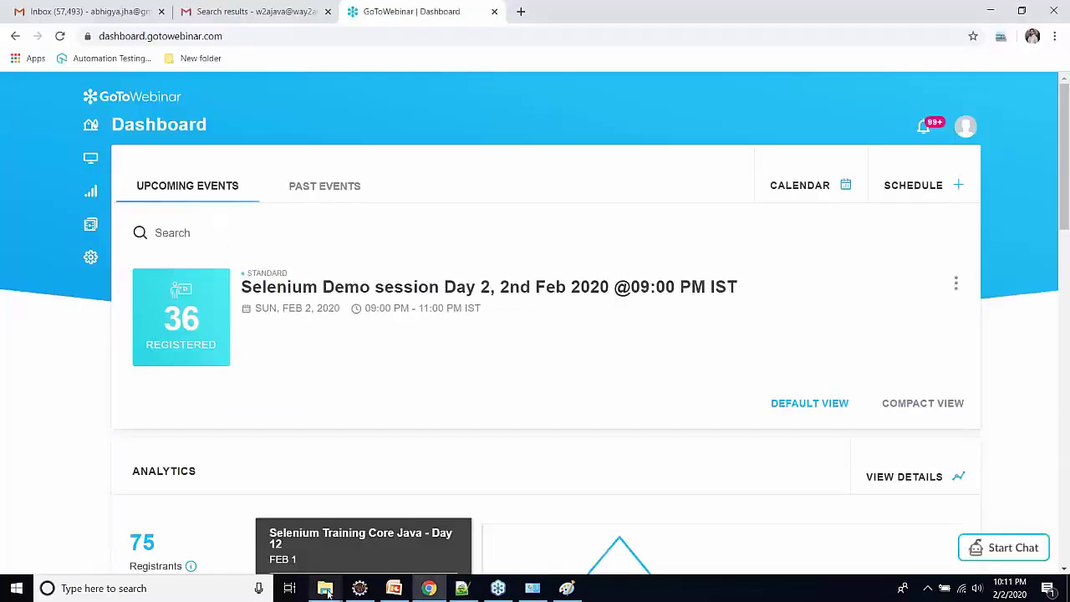
pyautogui.moveTo(326, 590)
pyautogui.click(289, 546)
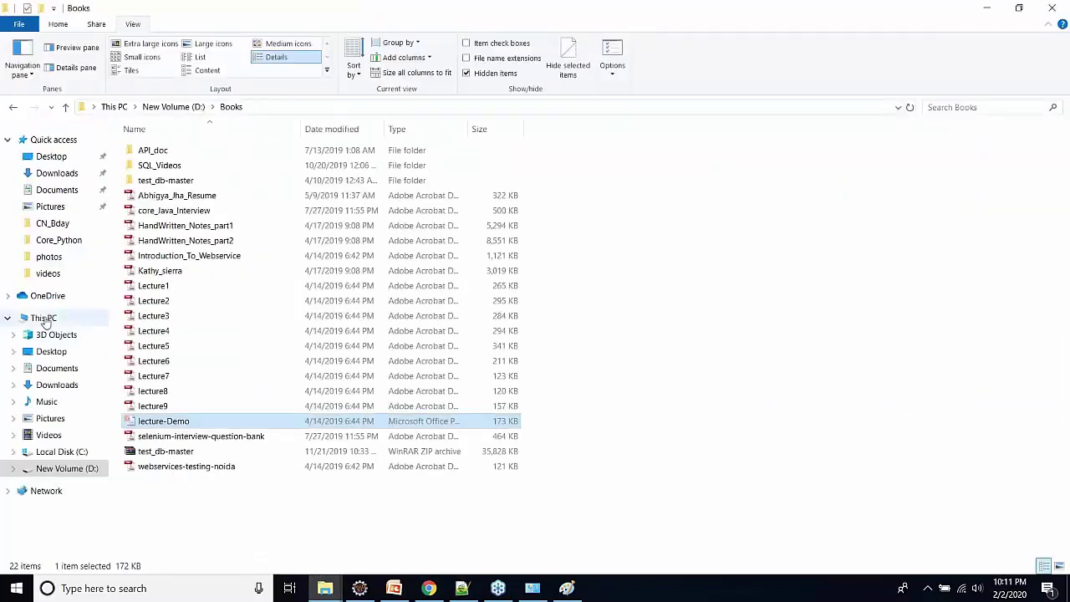
pyautogui.rightClick(46, 321)
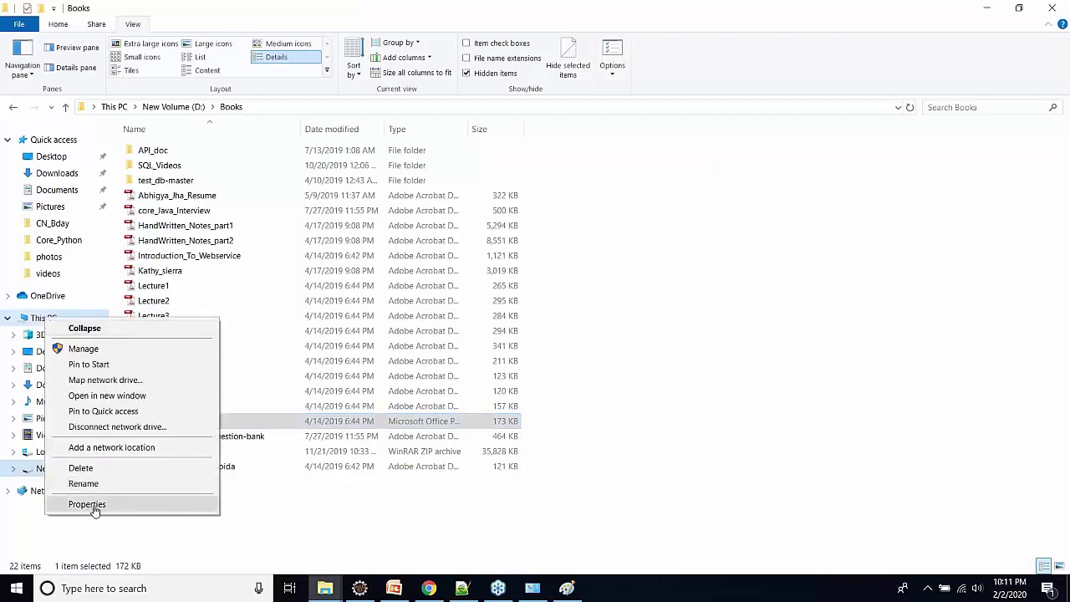
pyautogui.click(87, 505)
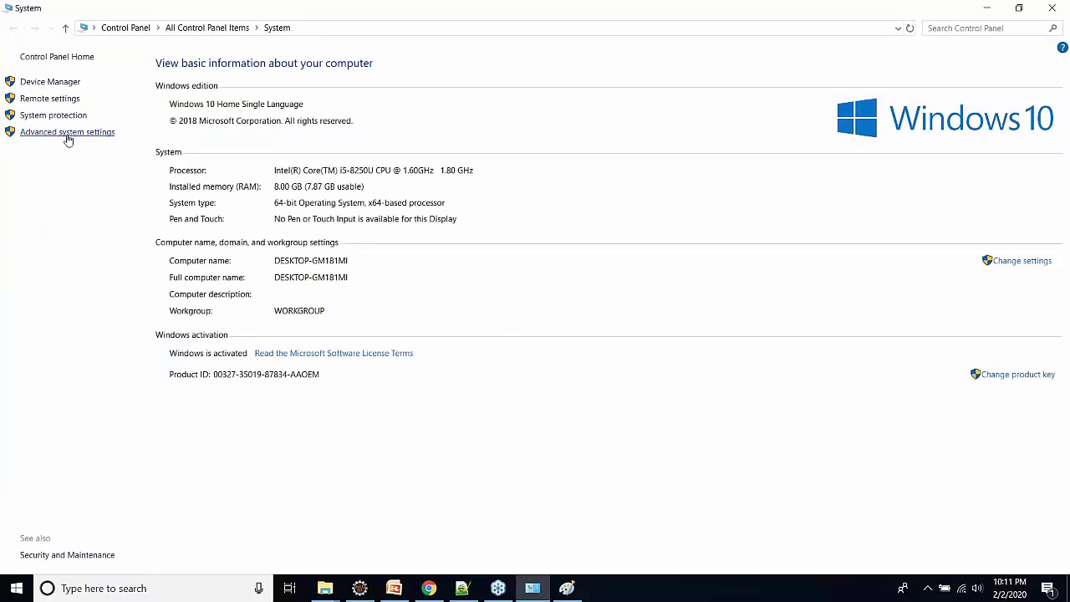
pyautogui.click(68, 134)
pyautogui.moveTo(119, 34); pyautogui.dragTo(503, 113)
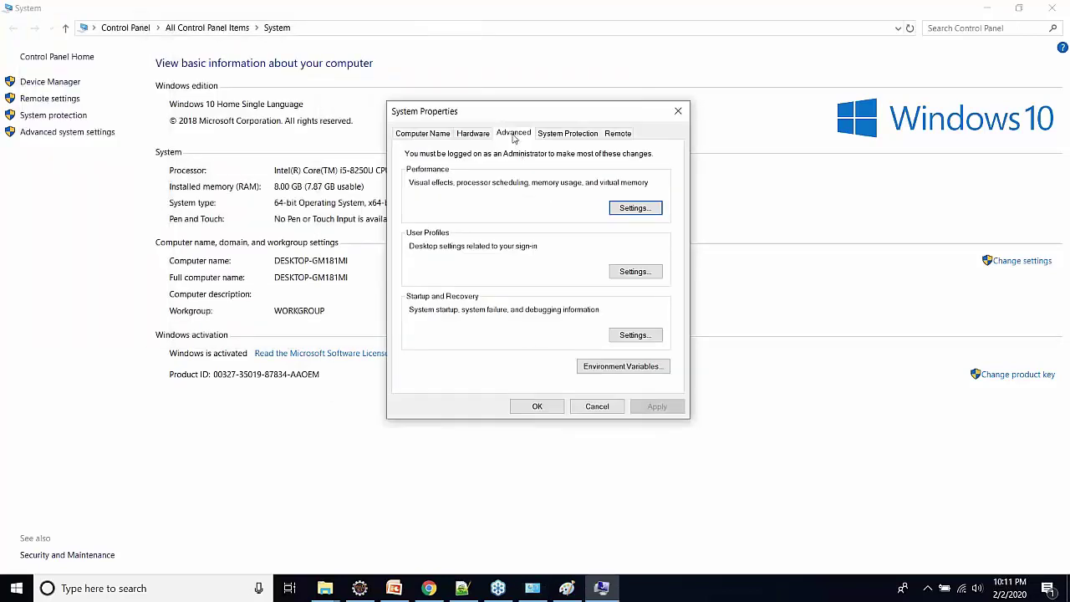
pyautogui.click(641, 368)
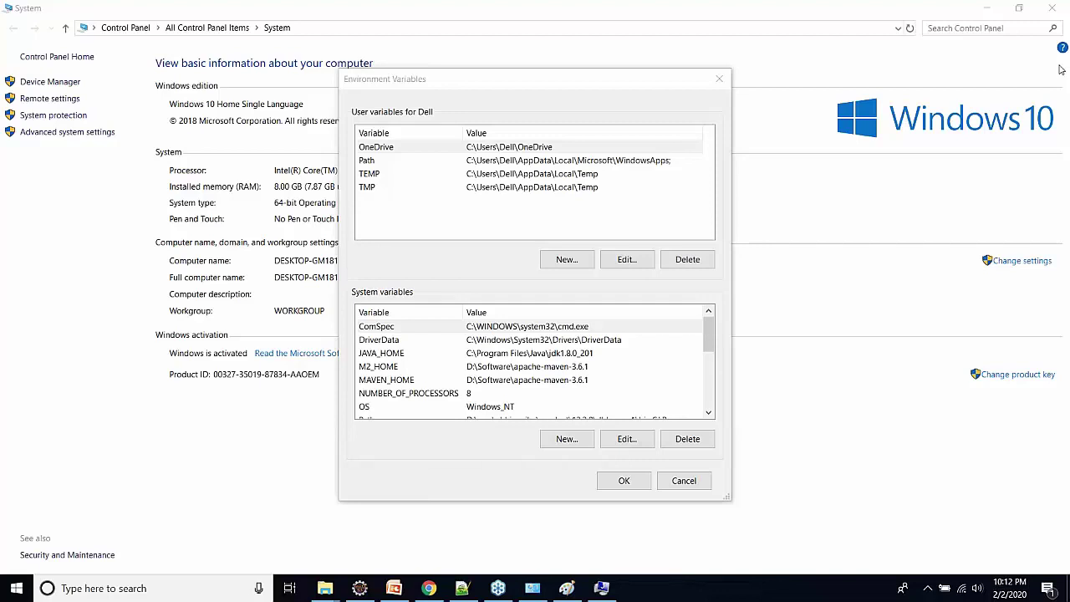
# - Close the Environment Variables, System Properties and System windows to return to the Books folder
pyautogui.click(718, 77)
pyautogui.click(719, 77)
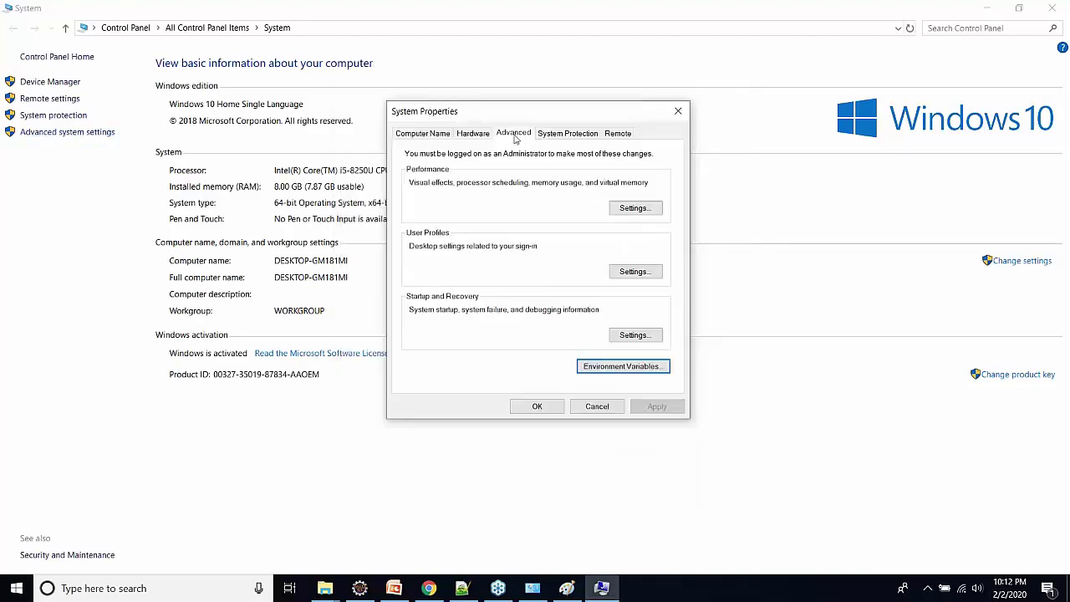
pyautogui.click(1064, 229)
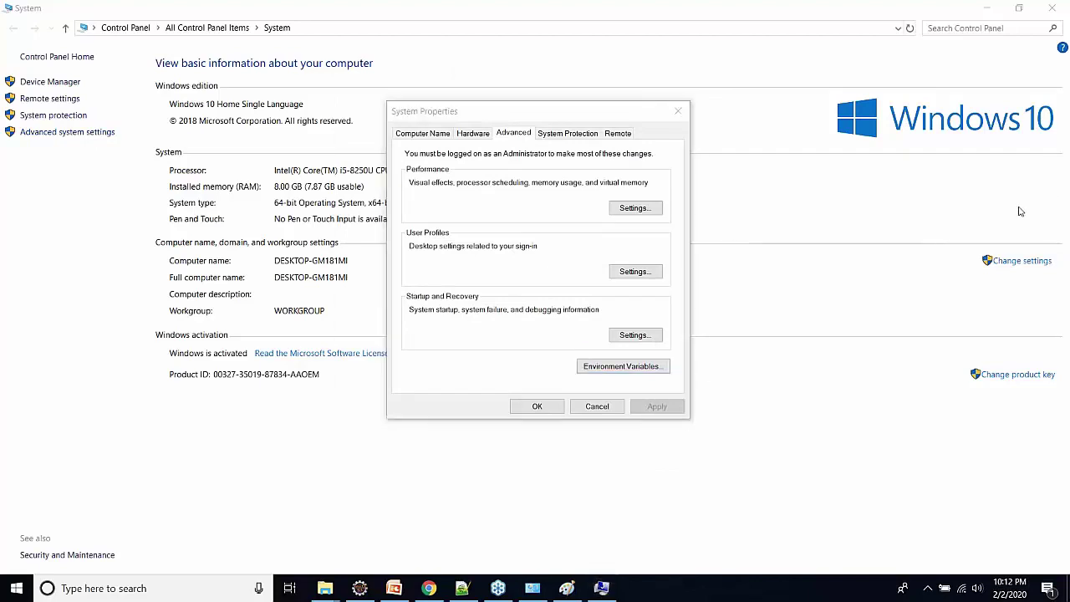
pyautogui.click(678, 110)
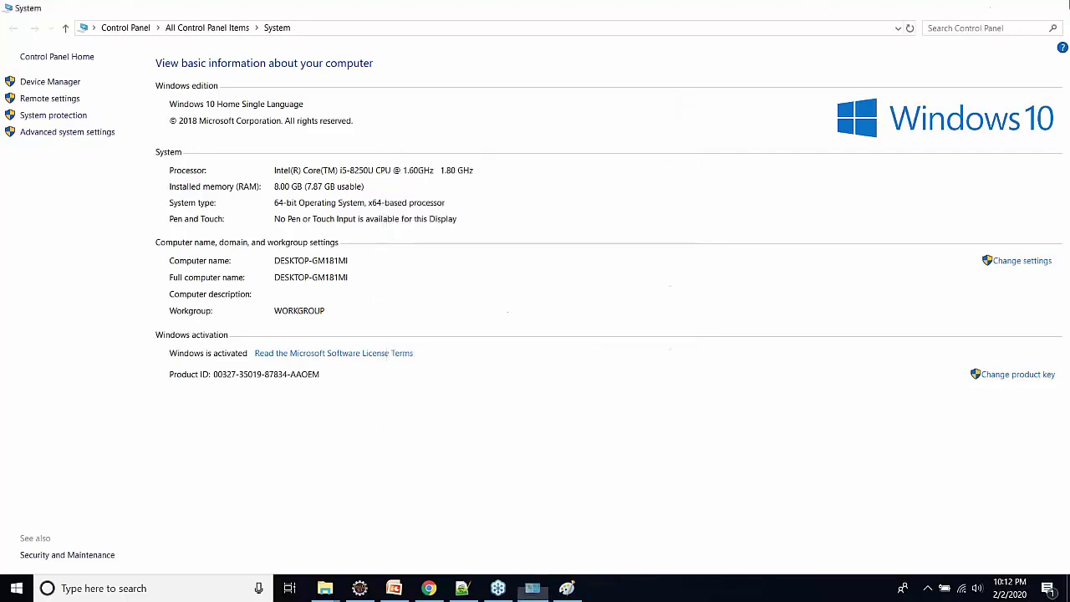
pyautogui.hotkey('alt', 'Tab')
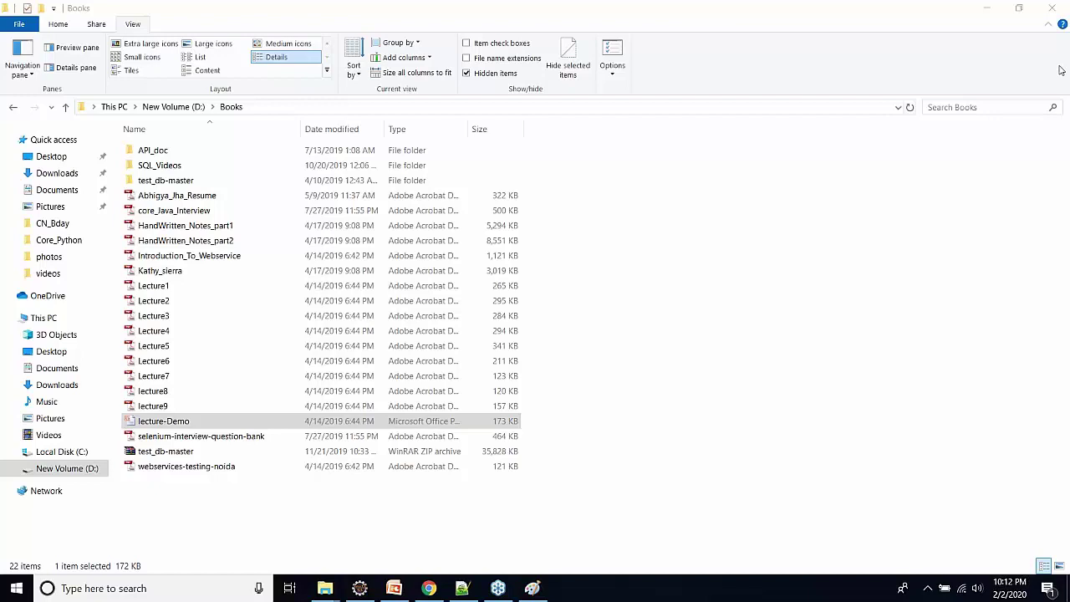
# - Reopen This PC's properties and bring up the Environment Variables dialog from the advanced system settings
pyautogui.rightClick(52, 322)
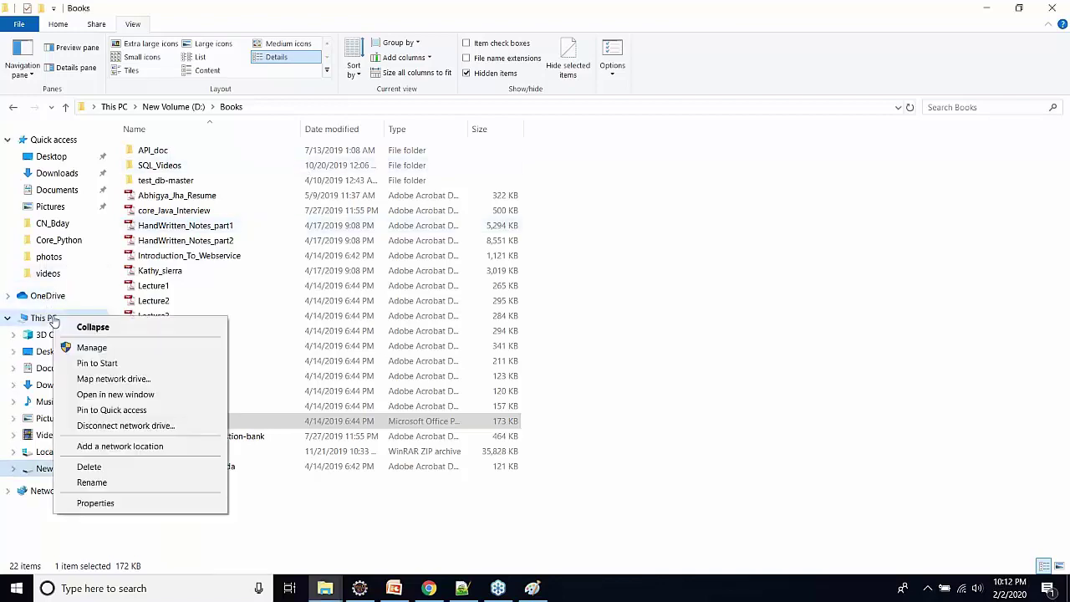
pyautogui.click(92, 503)
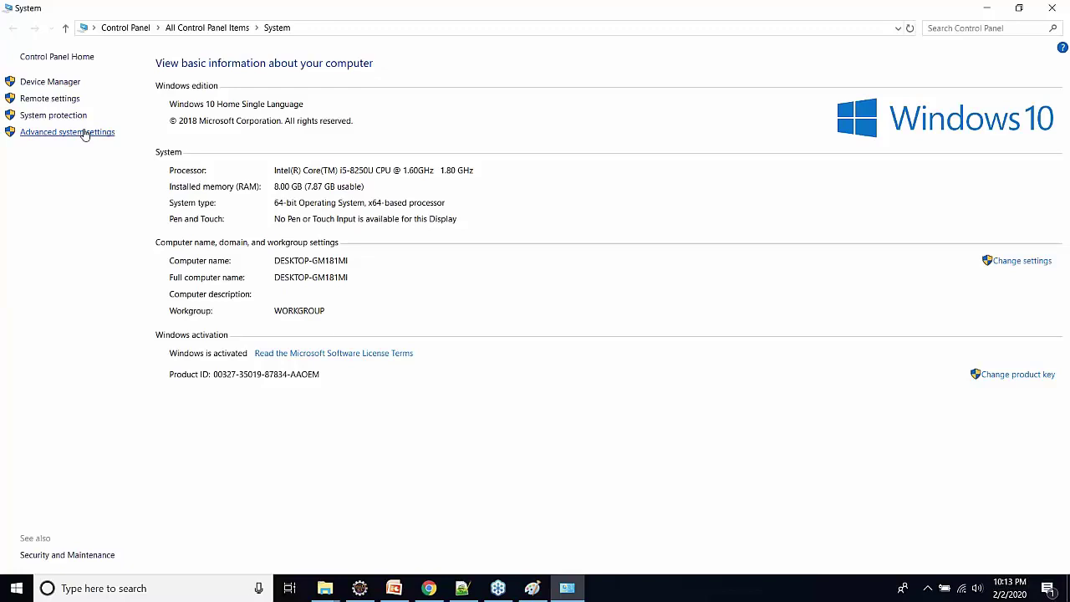
pyautogui.click(85, 134)
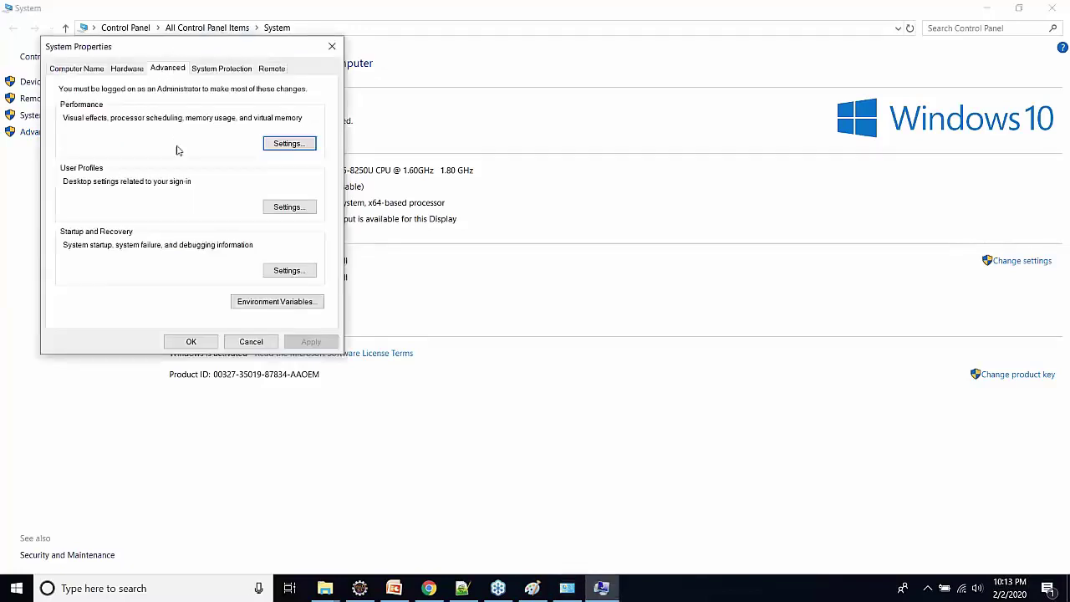
pyautogui.click(293, 304)
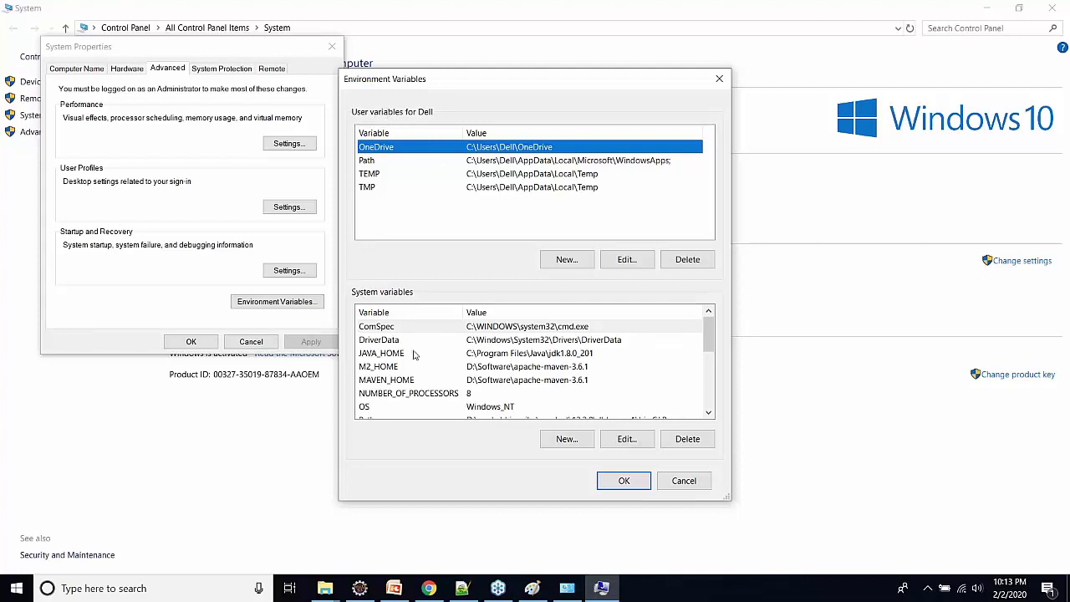
pyautogui.click(1059, 232)
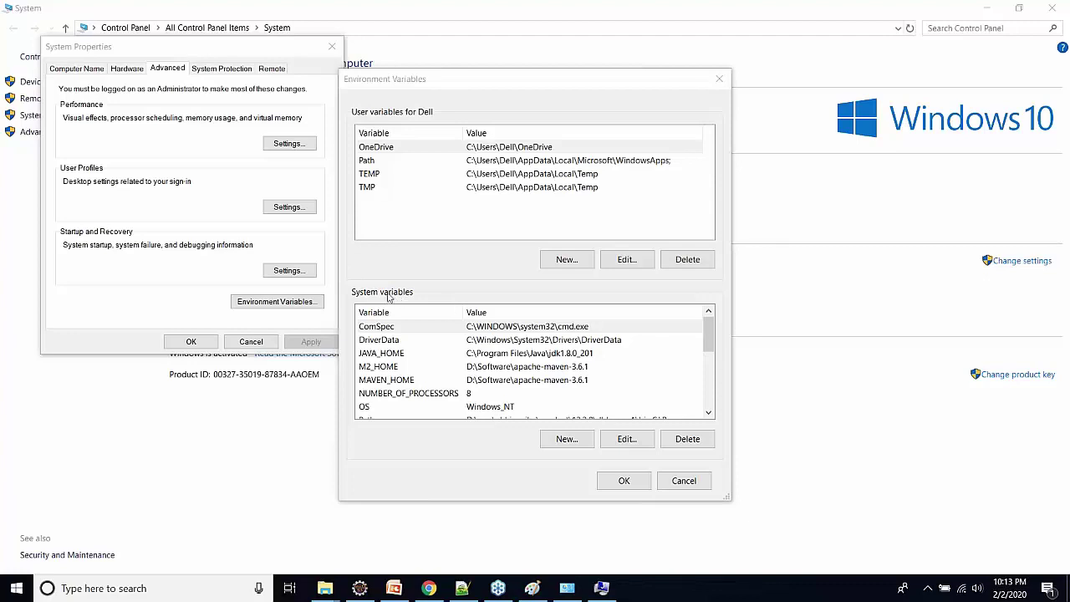
# - Start a new system variable and name it JAVA_HOME
pyautogui.click(567, 439)
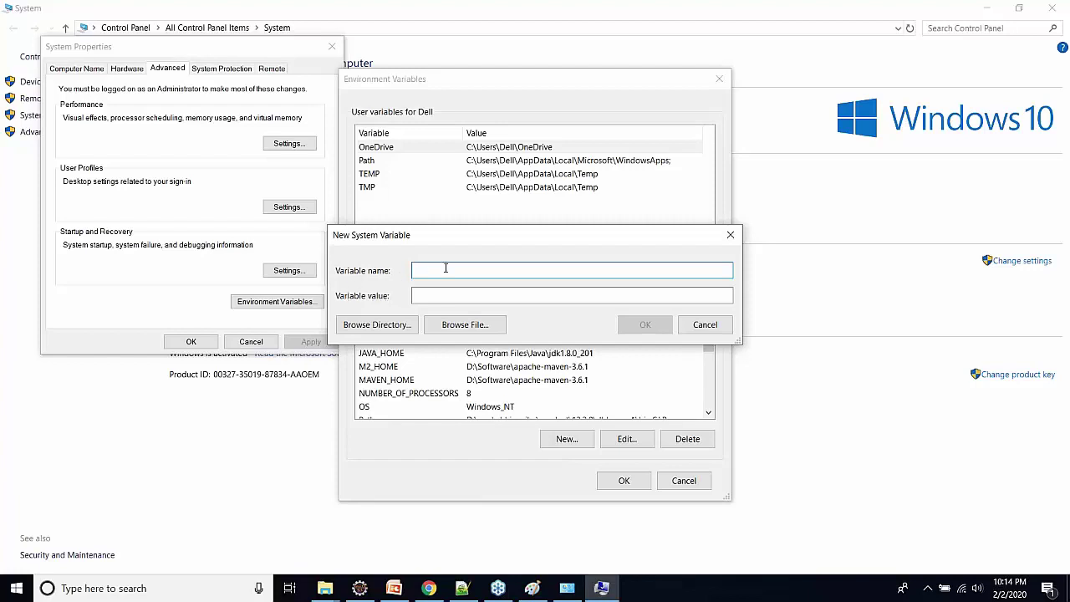
pyautogui.write('JAVA_HOME')
pyautogui.moveTo(462, 269); pyautogui.dragTo(413, 269)
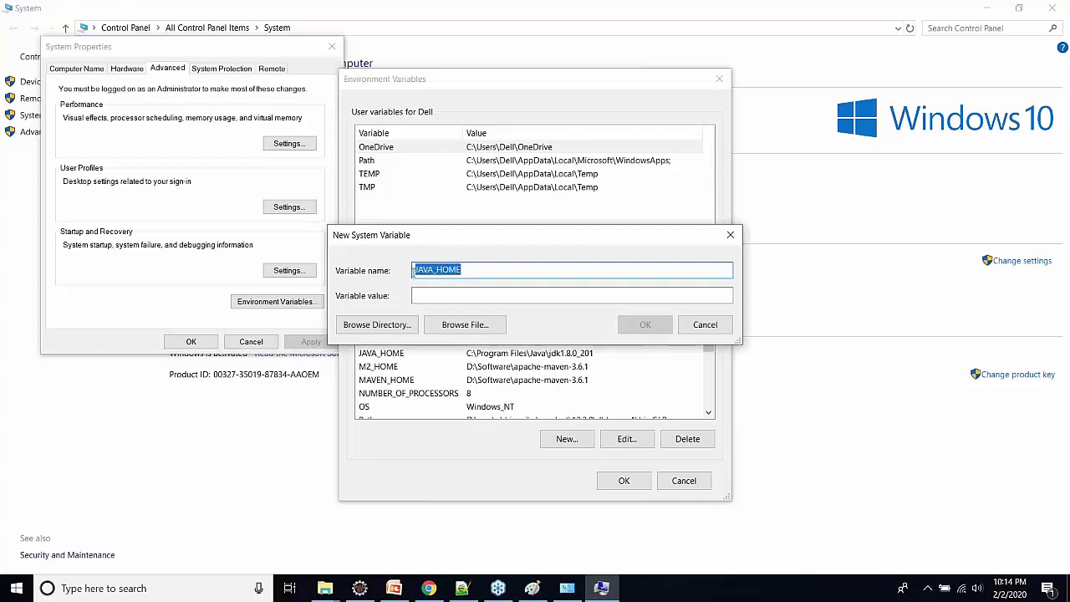
pyautogui.click(442, 269)
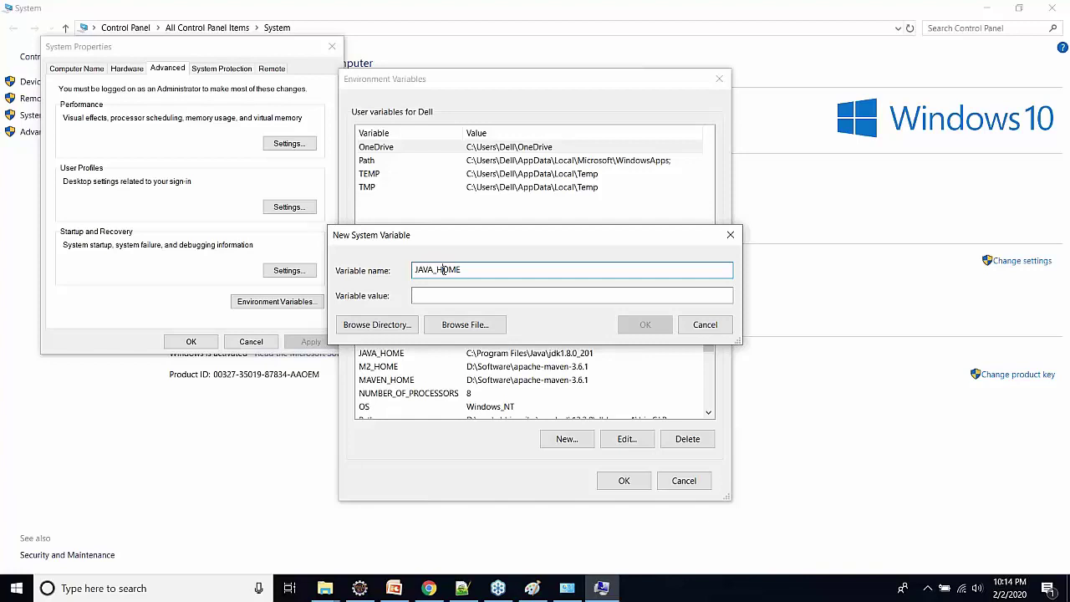
pyautogui.click(420, 292)
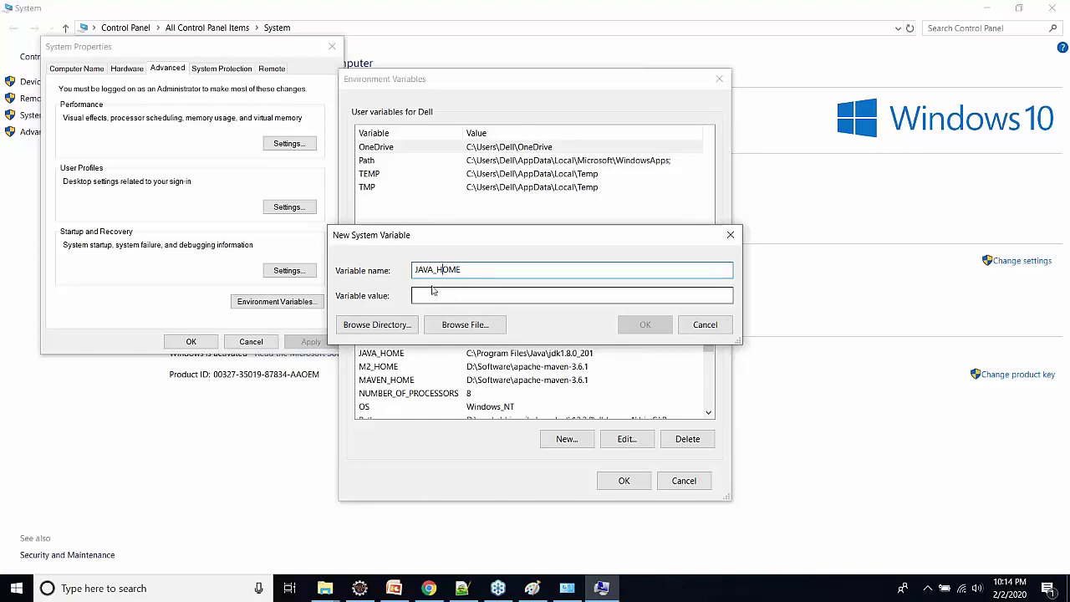
# - Fill the variable value with C:\Program Files\Java\jdk1.8.0_201 copied from the Notepad++ notes, and cancel the new system variable
pyautogui.click(461, 588)
pyautogui.moveTo(408, 426); pyautogui.dragTo(47, 426)
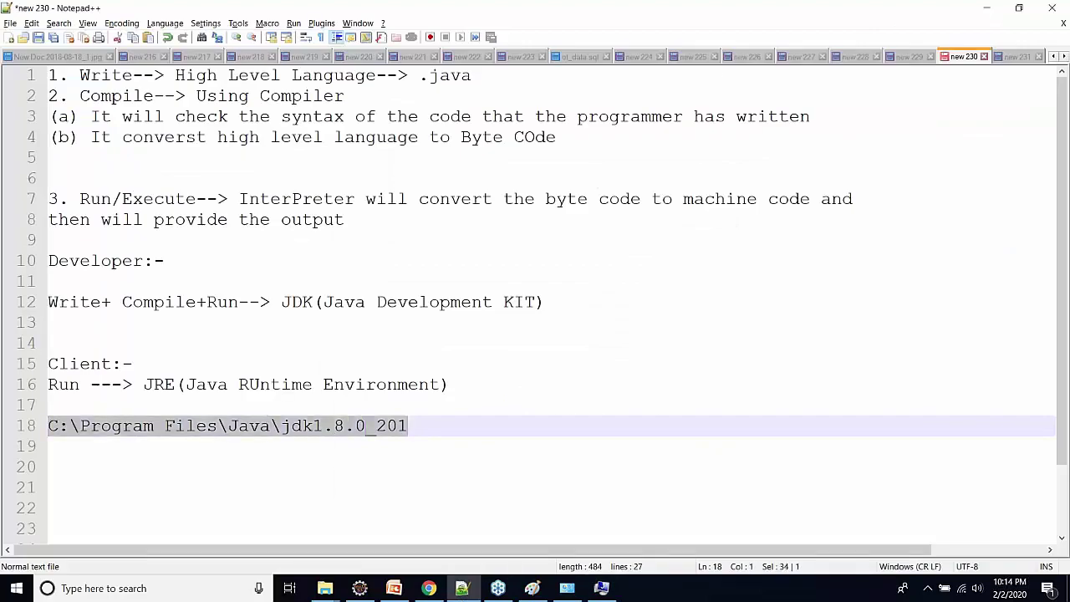
pyautogui.hotkey('ctrl', 'c')
pyautogui.hotkey('alt', 'Tab')
pyautogui.hotkey('ctrl', 'v')
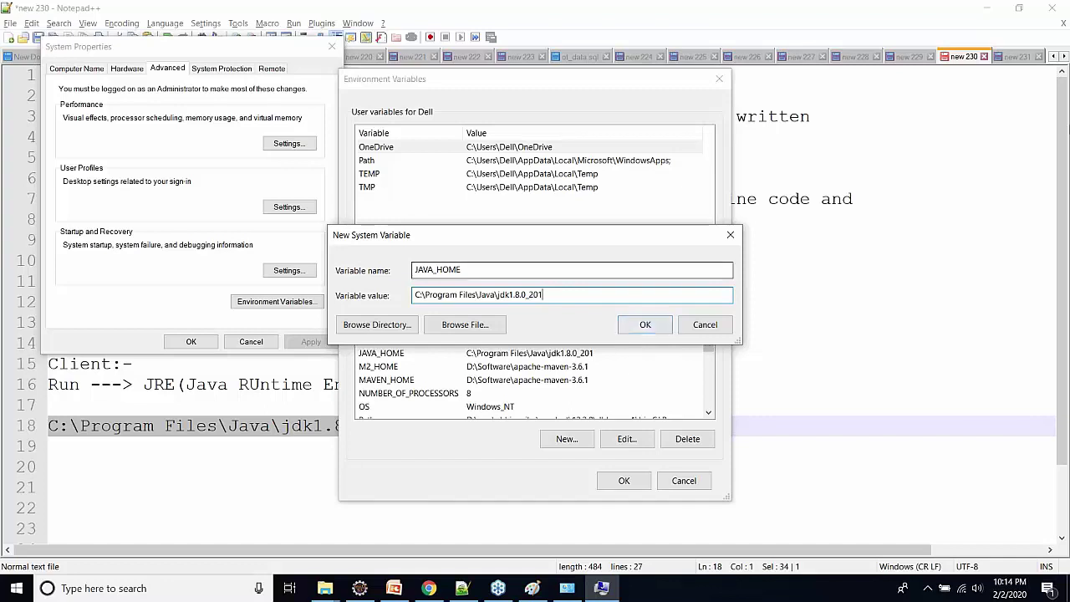
pyautogui.click(1063, 219)
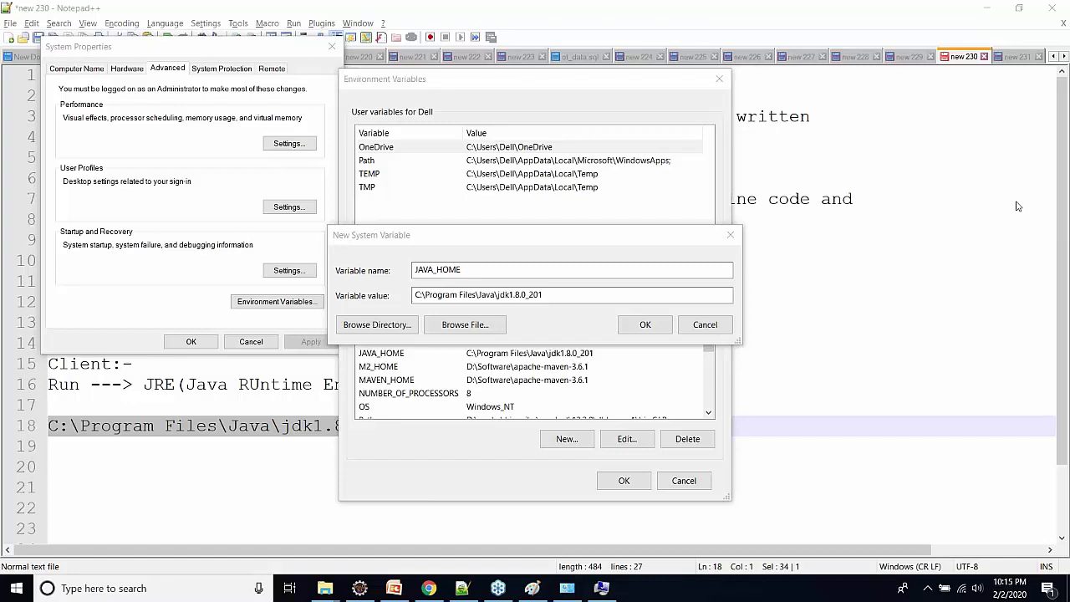
pyautogui.click(704, 324)
# - Add the new entry %JAVA_HOME%\bin to the Path system variable
pyautogui.click(374, 355)
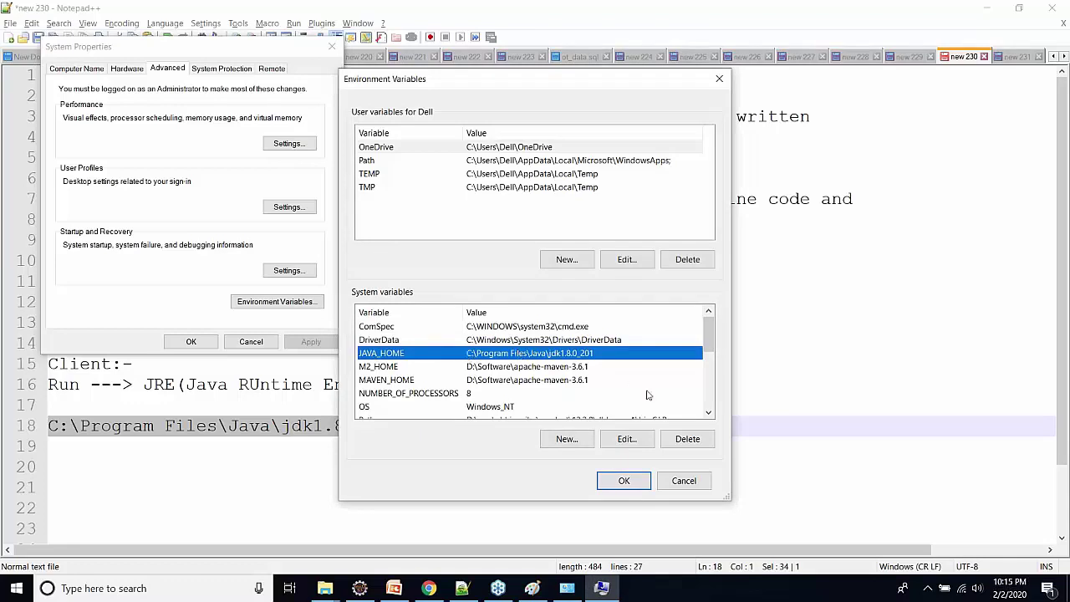
pyautogui.doubleClick(709, 413)
pyautogui.click(708, 413)
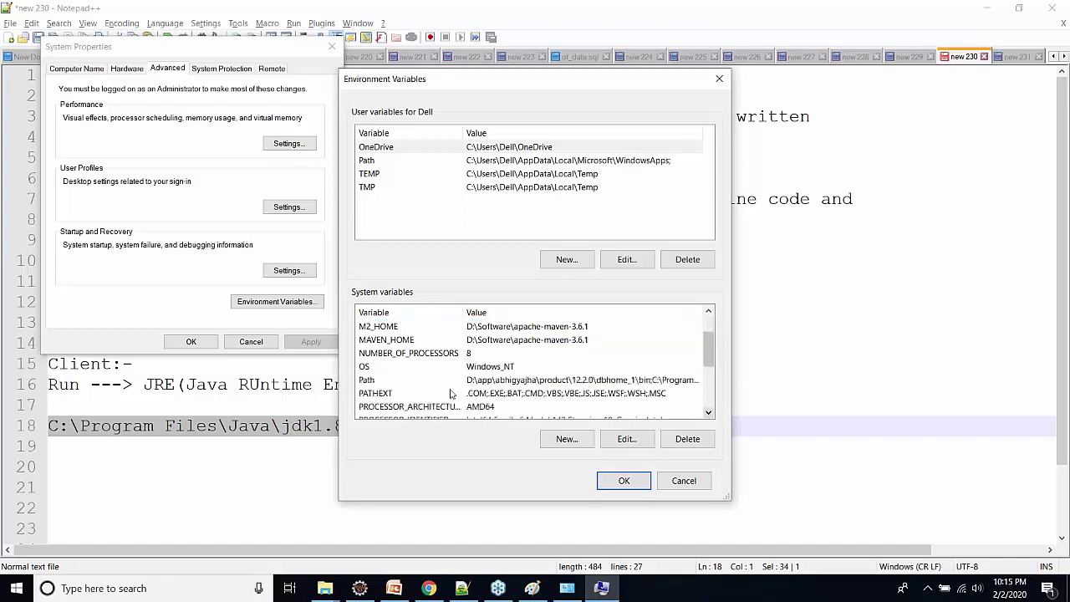
pyautogui.click(368, 382)
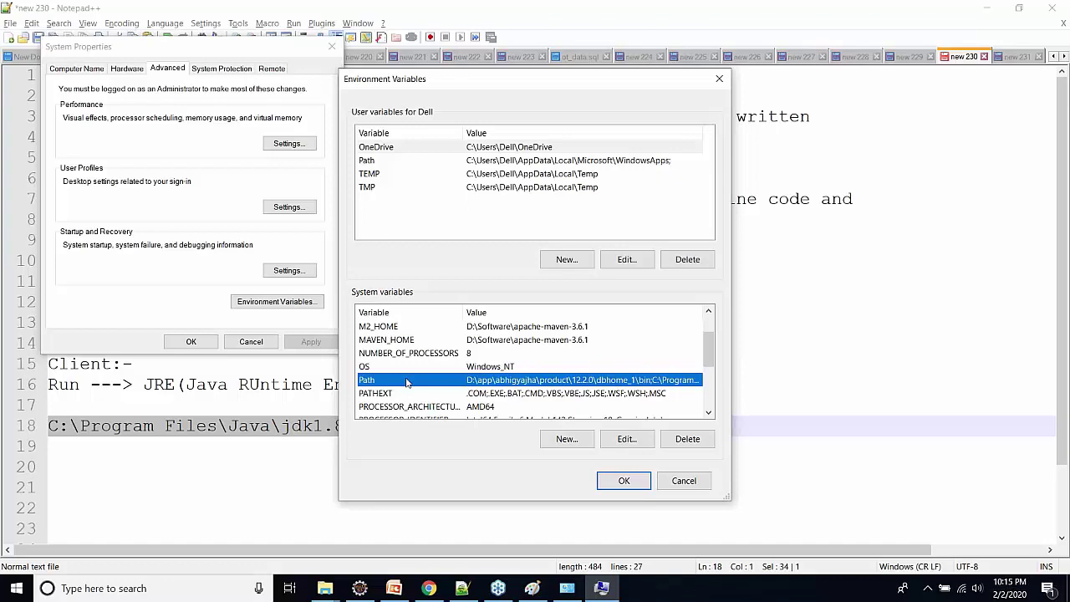
pyautogui.click(622, 439)
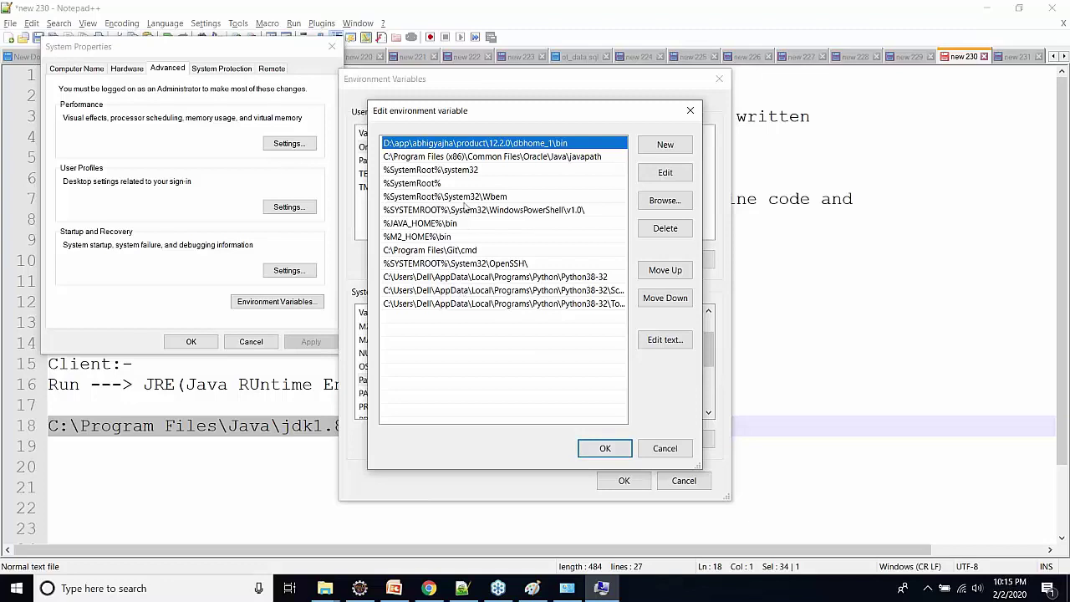
pyautogui.click(665, 145)
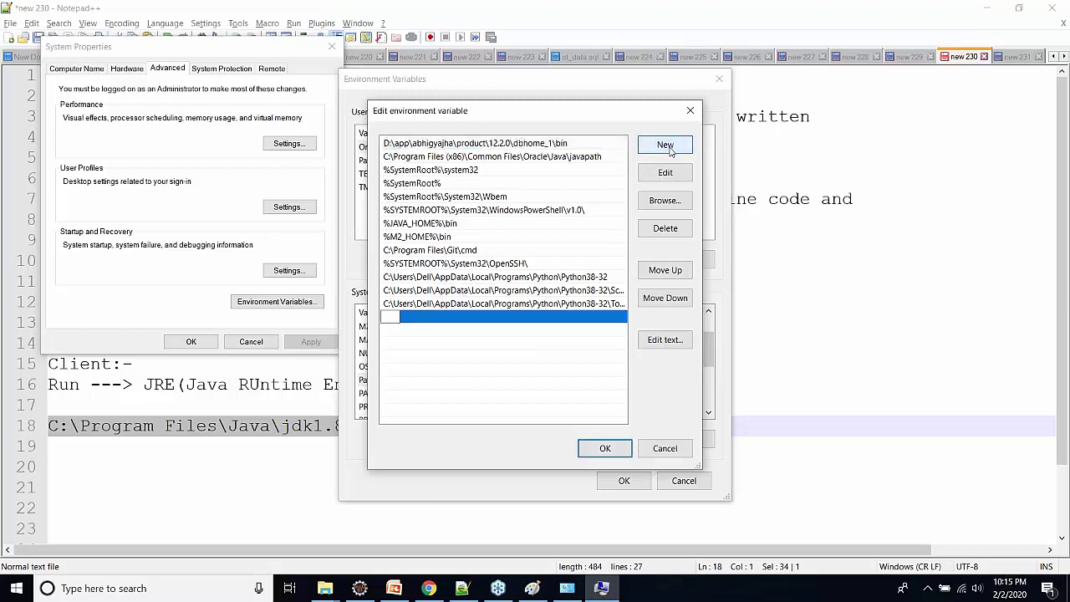
pyautogui.write('%JAVA_HOME%')
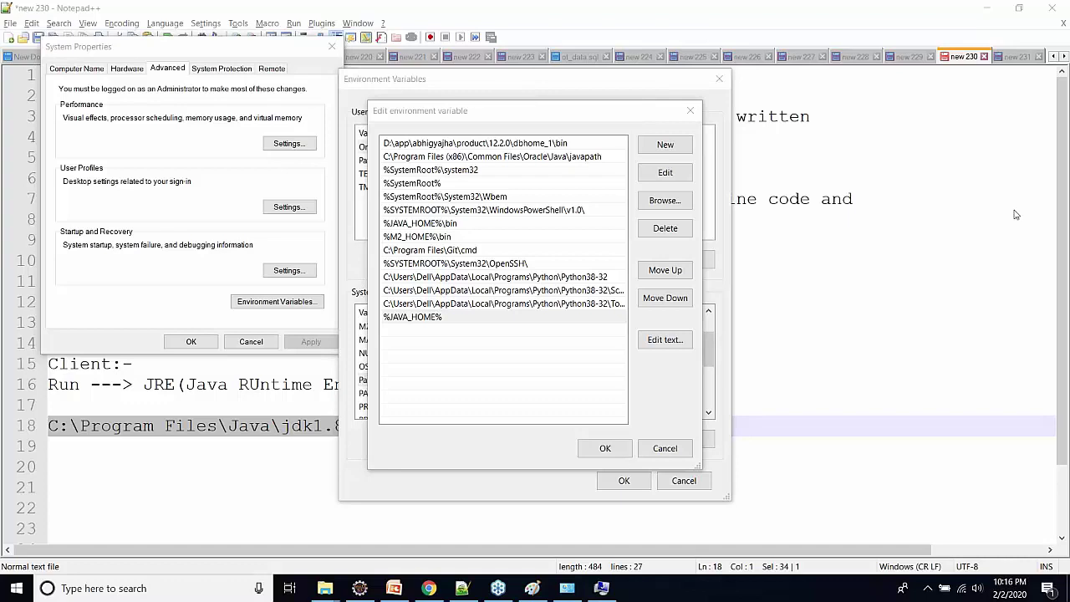
pyautogui.doubleClick(436, 316)
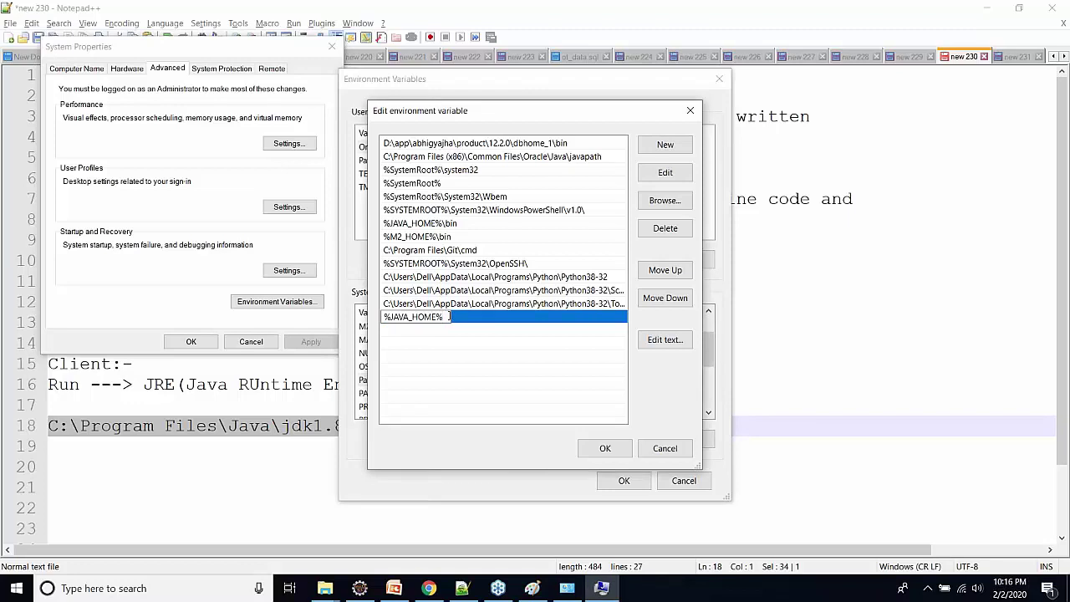
pyautogui.write('\x08in')
# - Switch to the jdk1.8.0_201 folder in File Explorer and open its bin folder
pyautogui.click(325, 589)
pyautogui.click(406, 549)
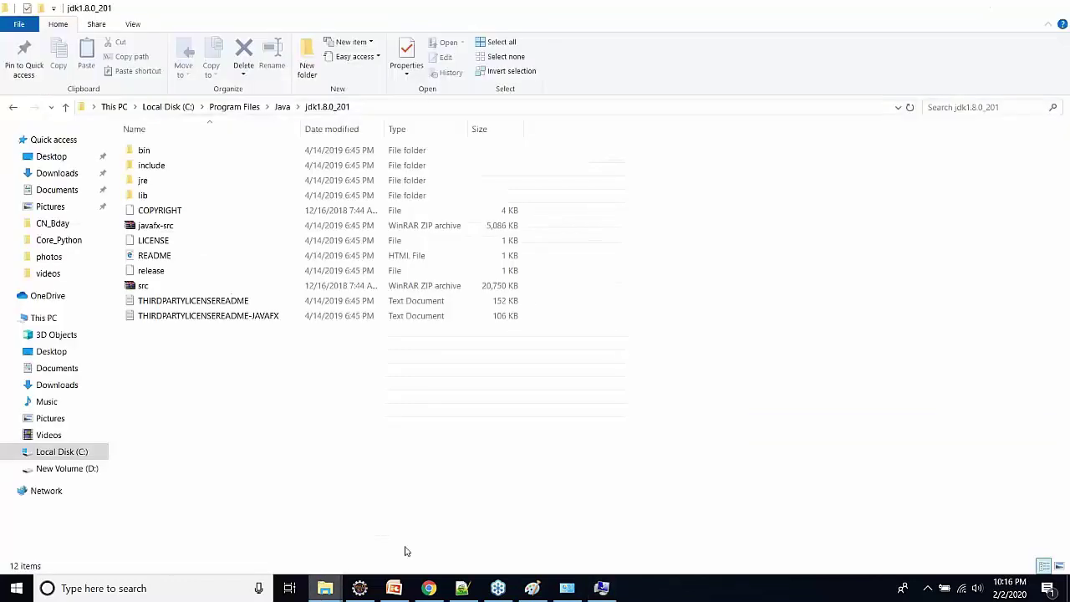
pyautogui.doubleClick(149, 152)
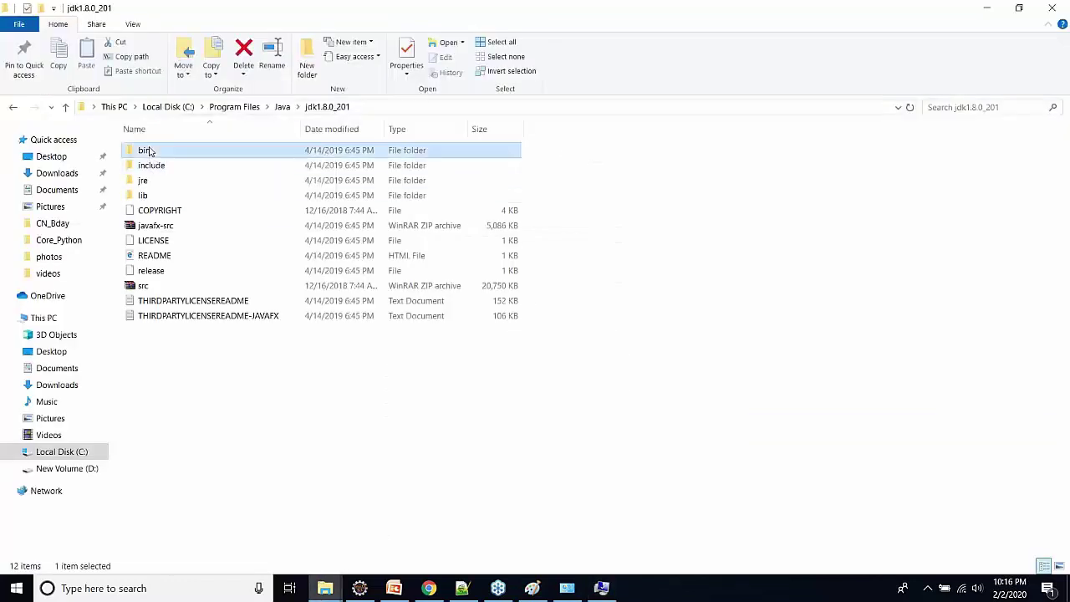
# - Show the full path of the jdk1.8.0_201 bin folder, and cancel the open edit of the Path system variable
pyautogui.click(433, 108)
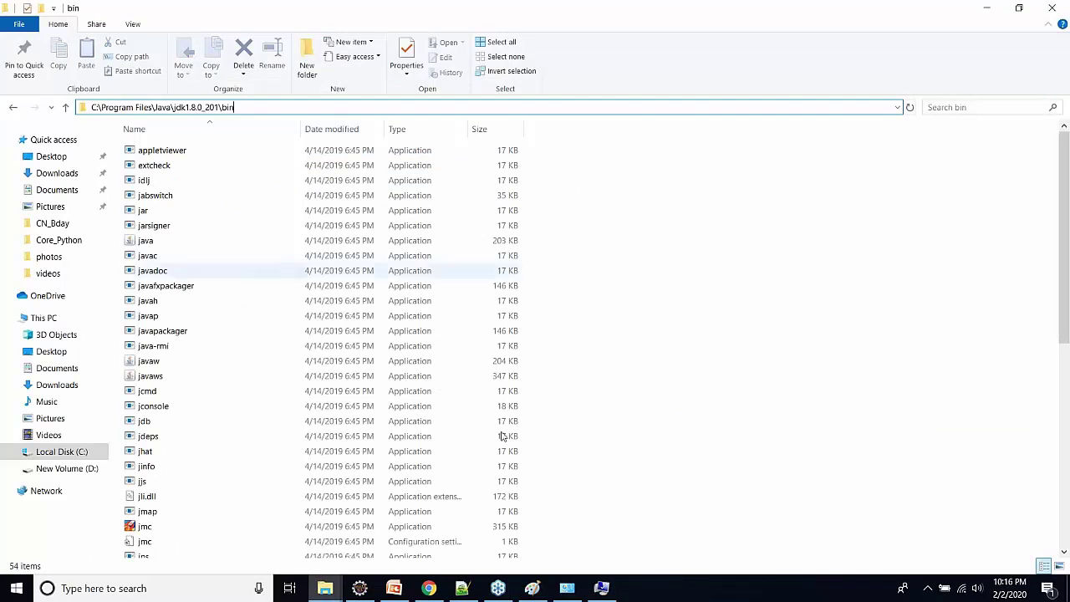
pyautogui.click(602, 588)
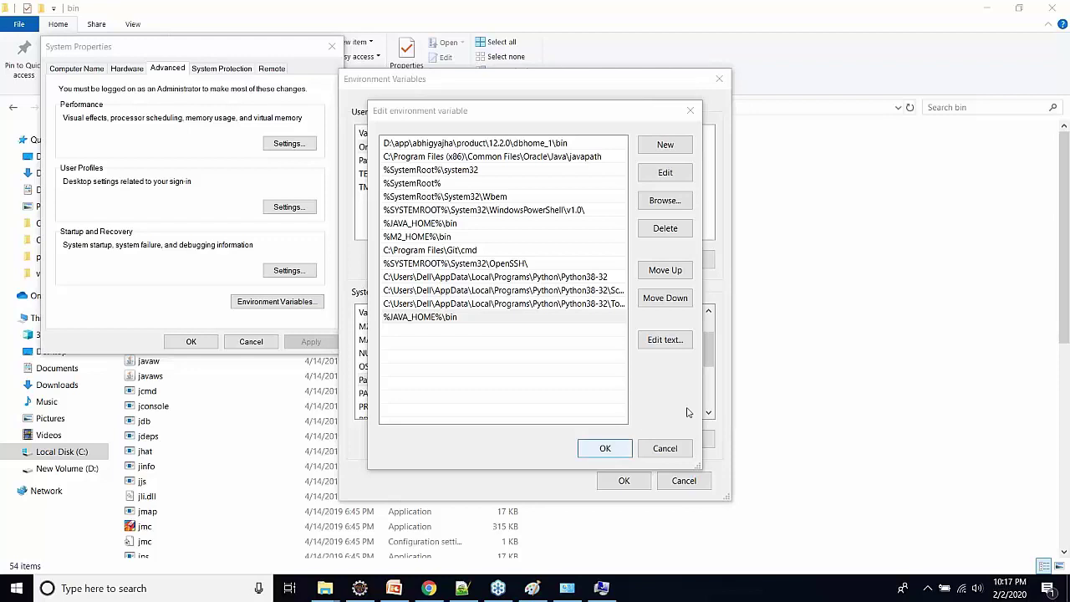
pyautogui.click(665, 449)
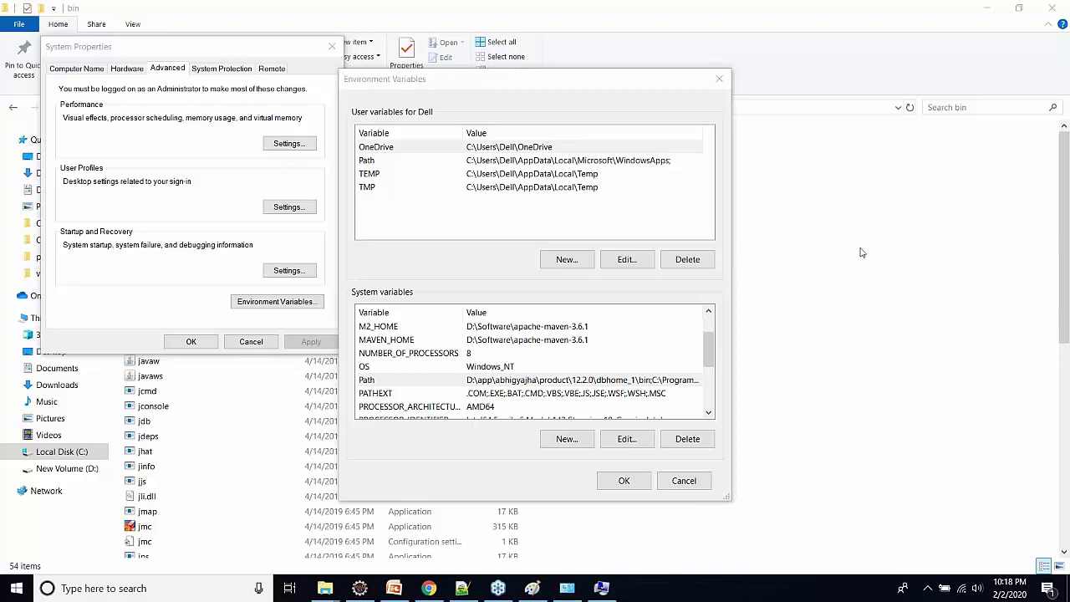
# - Review the JAVA_HOME entry among the system variables, and close the Environment Variables and System Properties windows
pyautogui.click(420, 294)
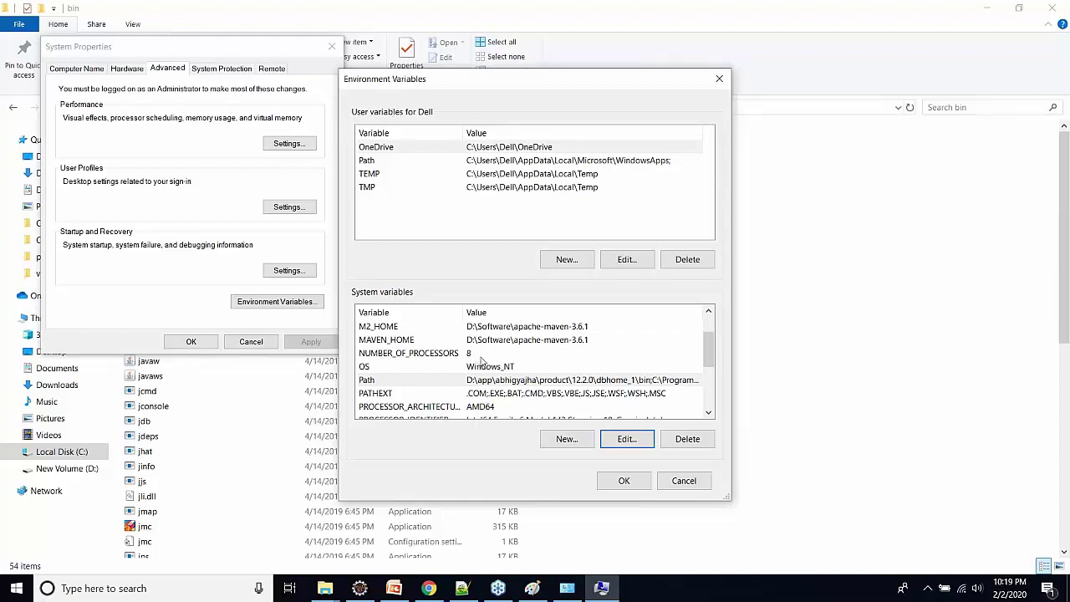
pyautogui.scroll(1, 526, 393)
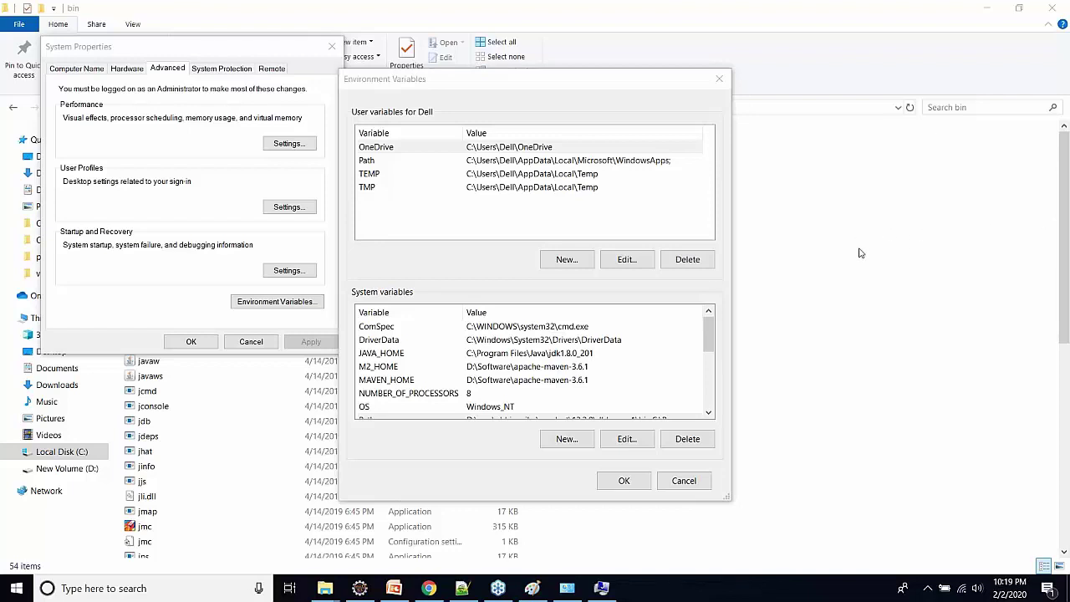
pyautogui.click(399, 116)
pyautogui.click(719, 79)
pyautogui.click(333, 44)
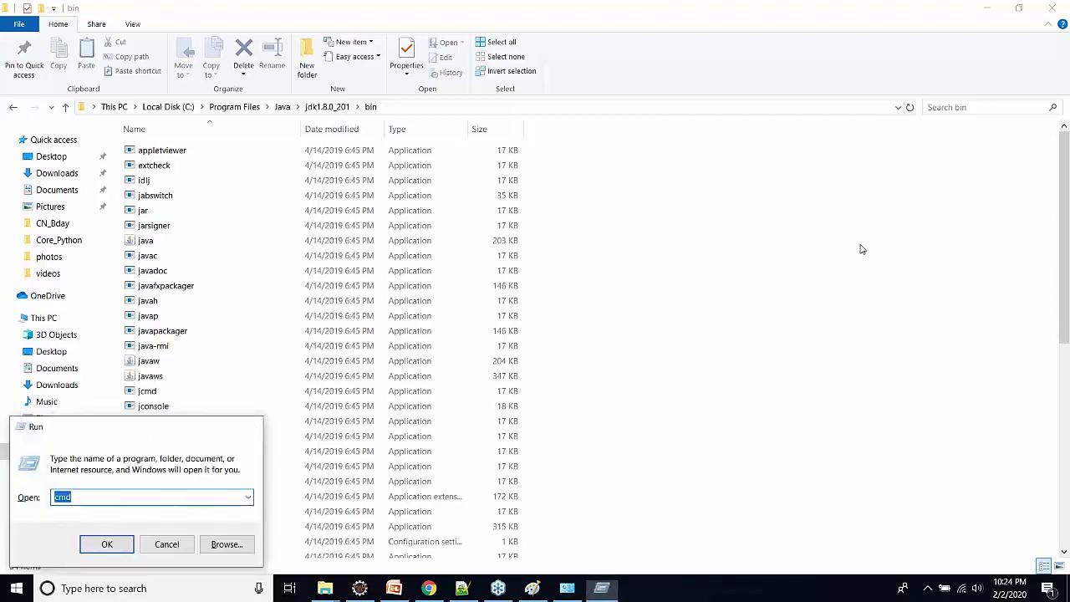
# - Run java -version in a new Command Prompt window and highlight the version number in its output
pyautogui.press('Return')
pyautogui.write('java ')
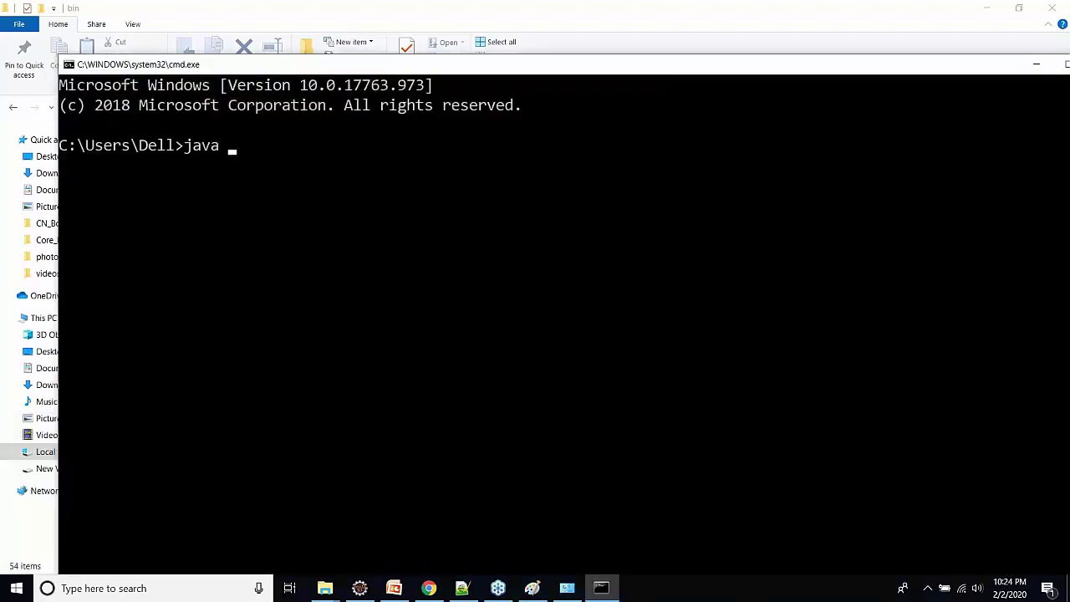
pyautogui.write('-version')
pyautogui.press('Return')
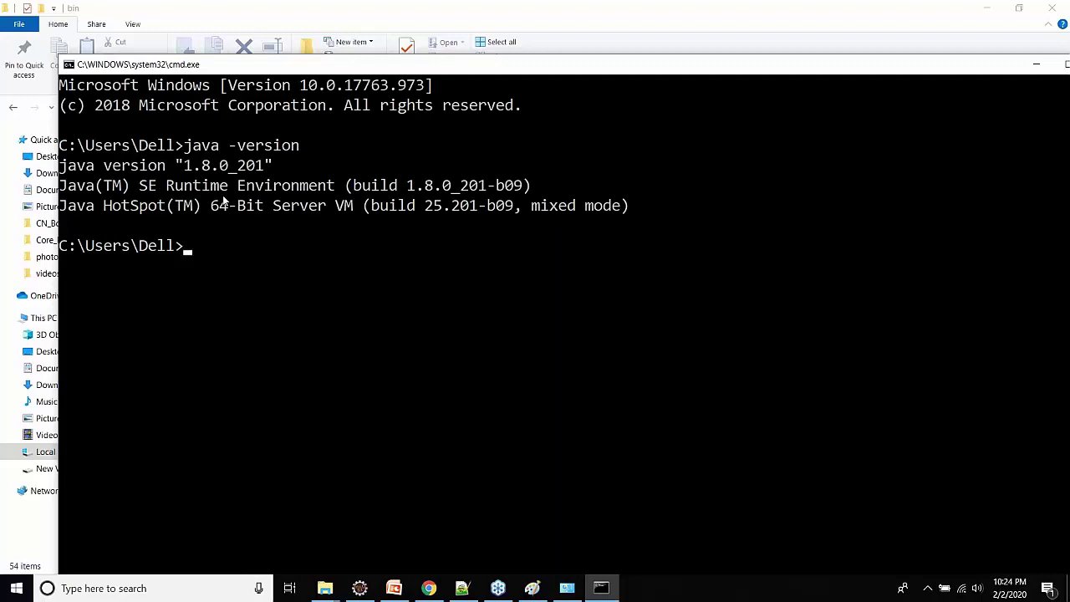
pyautogui.moveTo(185, 147); pyautogui.dragTo(217, 149)
pyautogui.moveTo(282, 166); pyautogui.dragTo(188, 170)
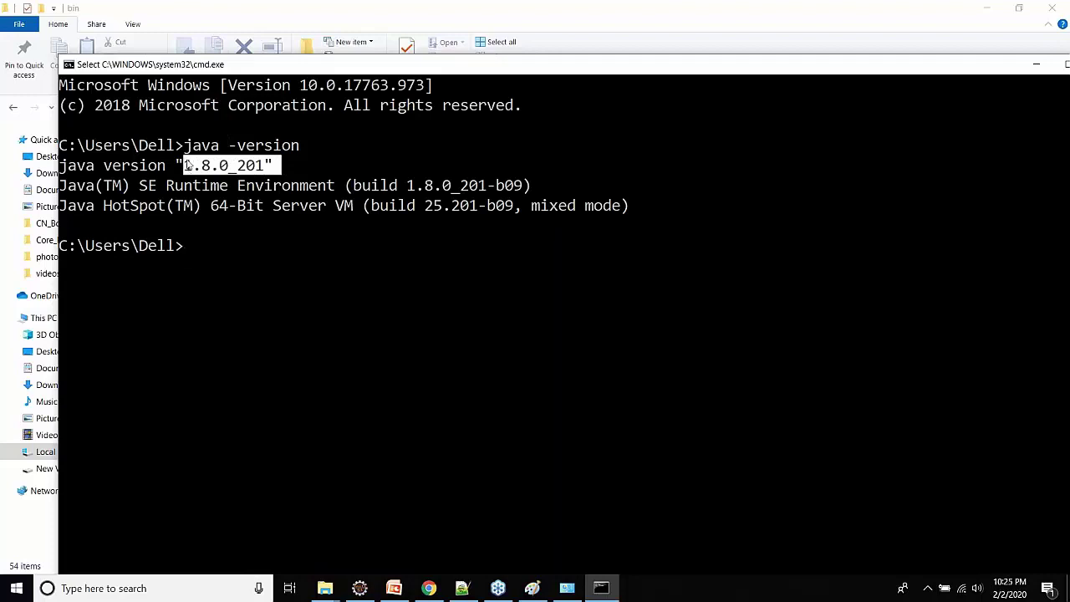